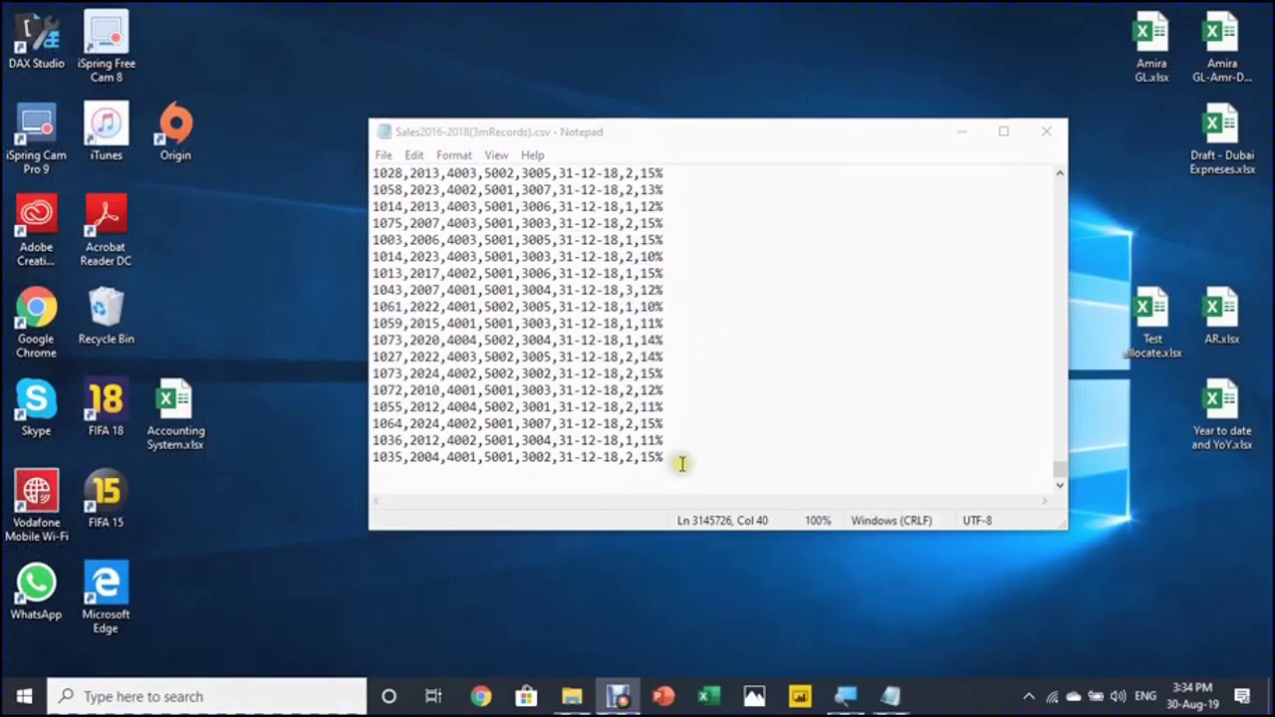
# - Check the csv's last line (Ln 3145726) in Notepad, then return to cell C4 in Excel
pyautogui.click(682, 464)
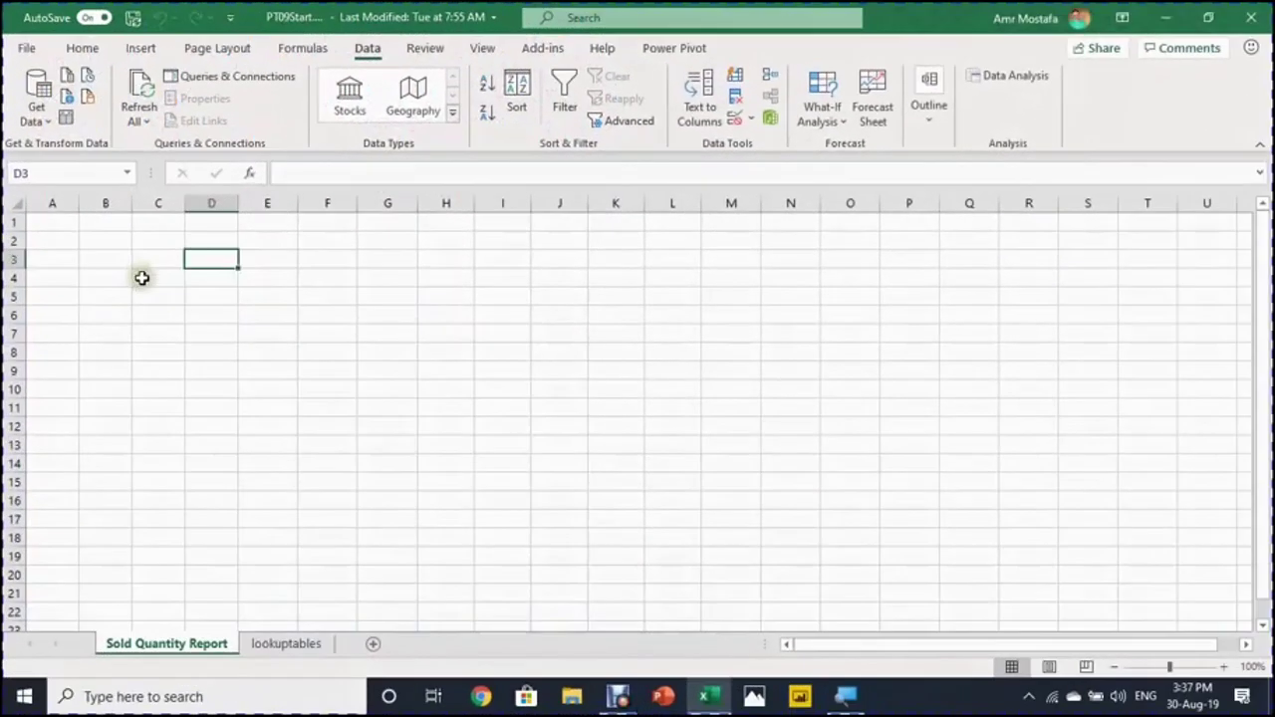
pyautogui.click(141, 278)
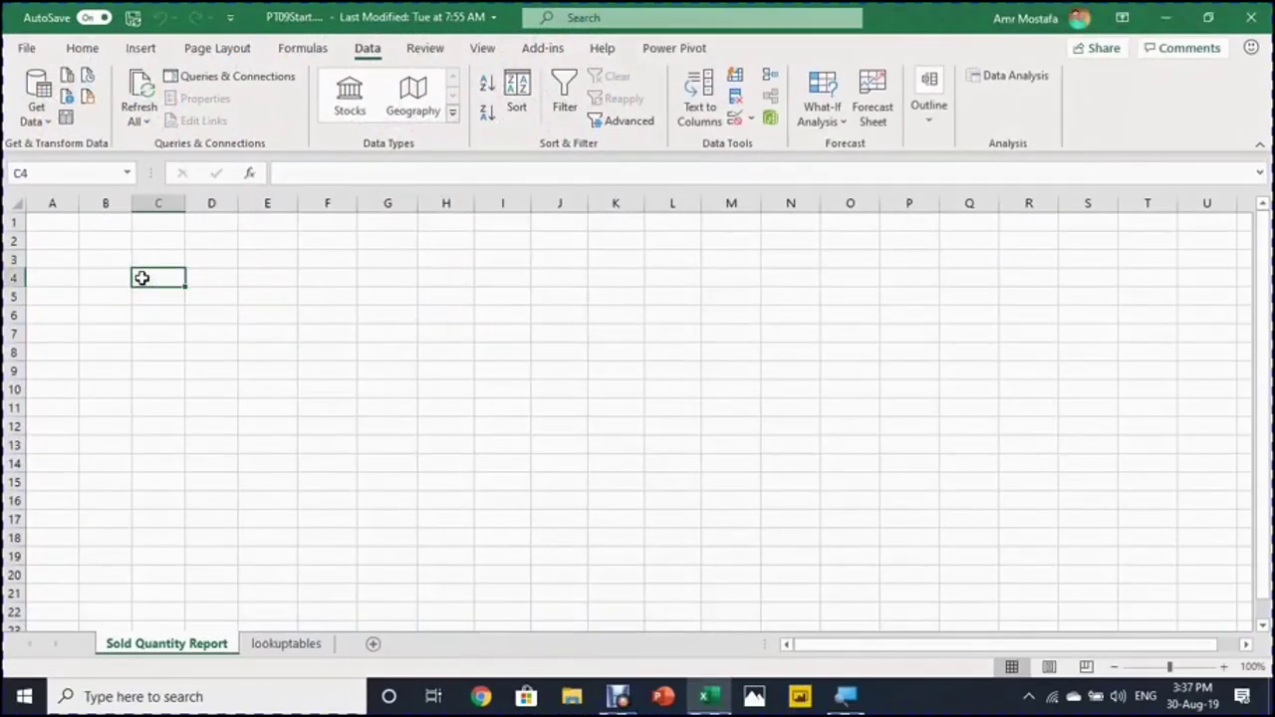
# - Import Sales2016-2018(3mRecords).csv through Get Data > From Text/CSV and preview its comma-separated columns
pyautogui.click(41, 122)
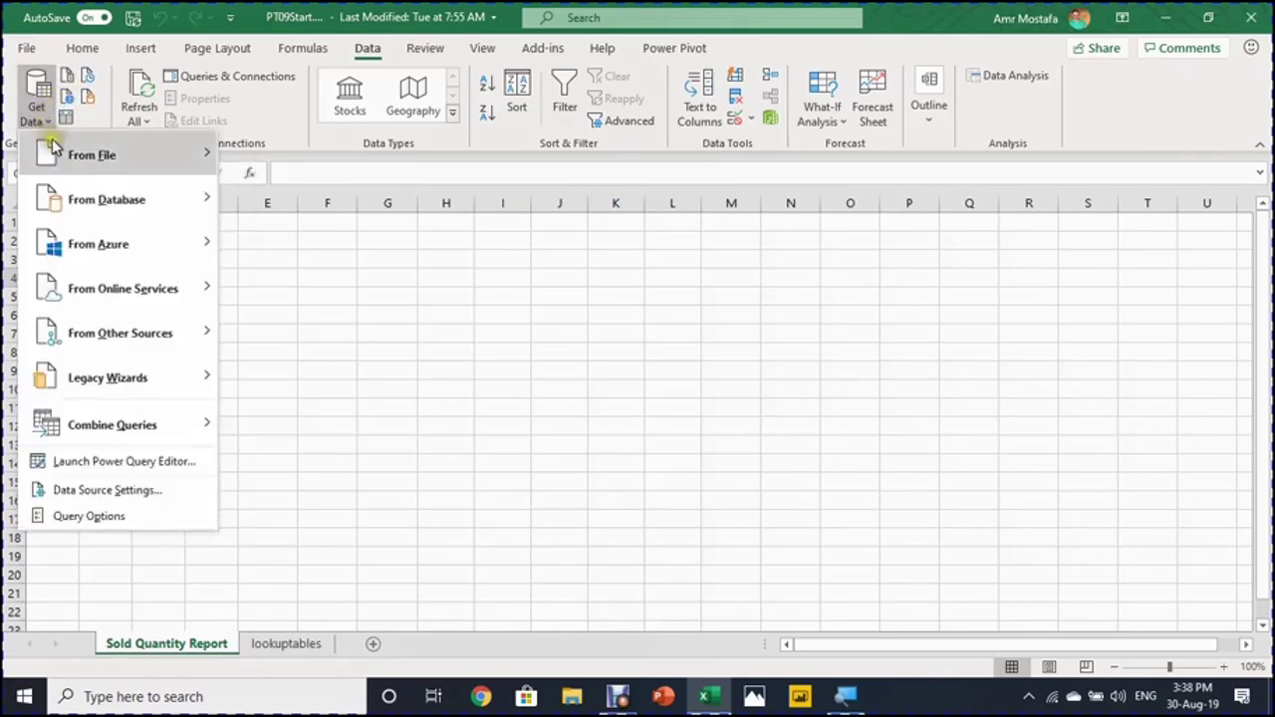
pyautogui.moveTo(59, 157)
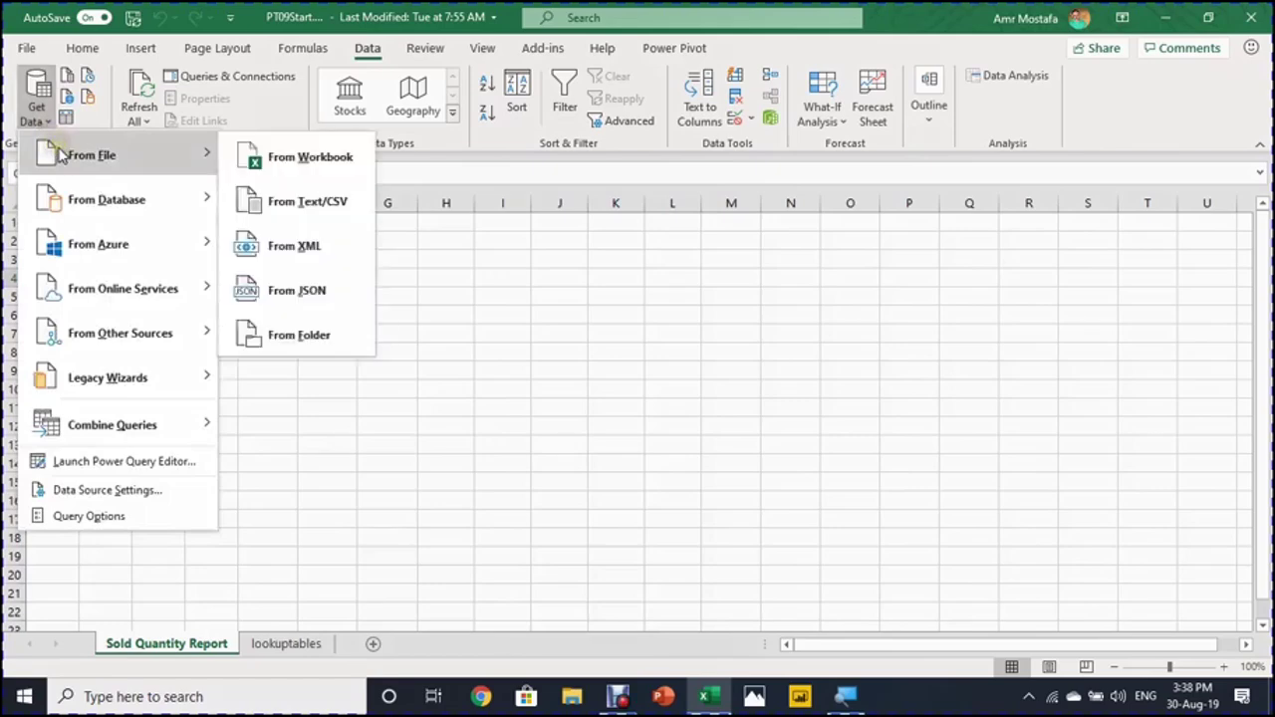
pyautogui.click(302, 213)
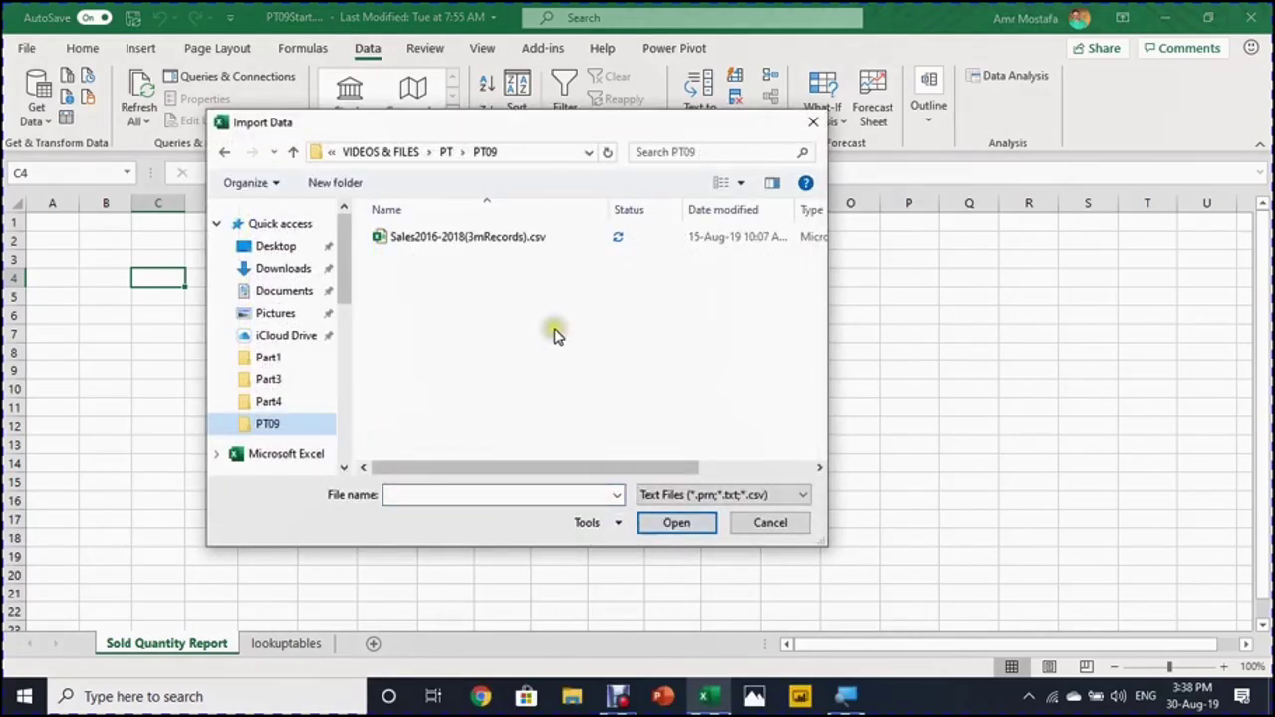
pyautogui.click(493, 240)
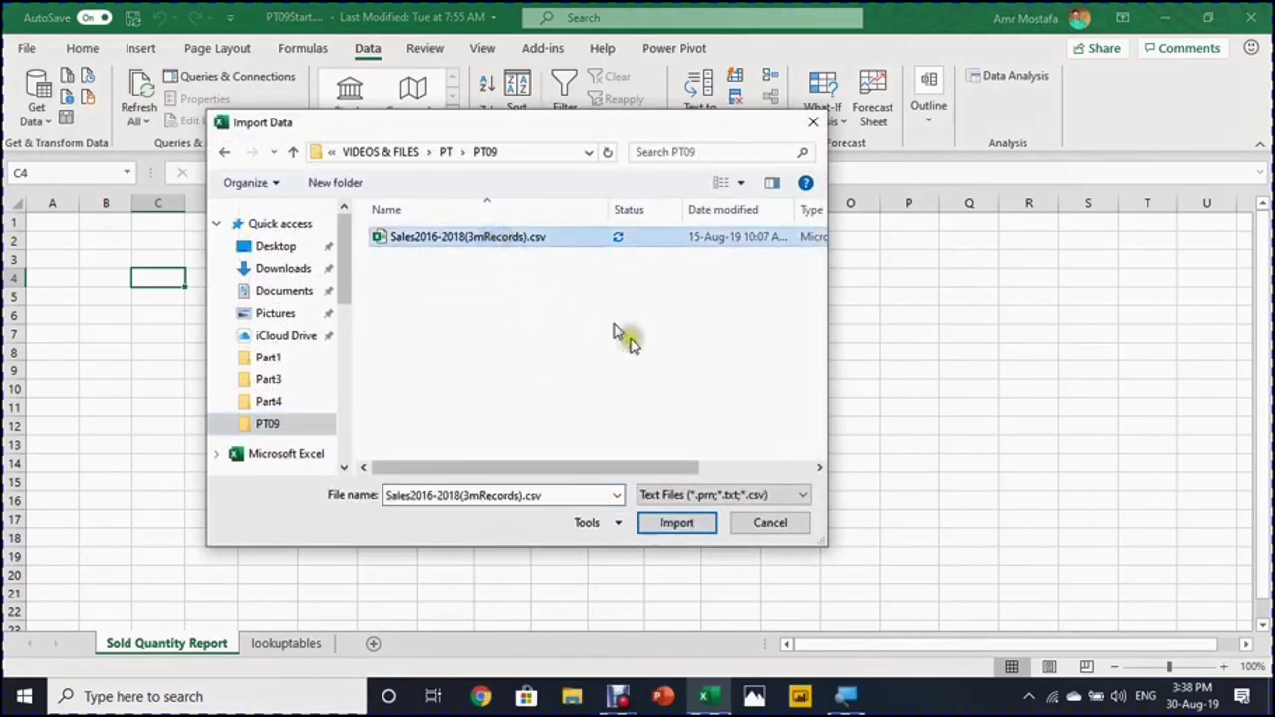
pyautogui.click(683, 526)
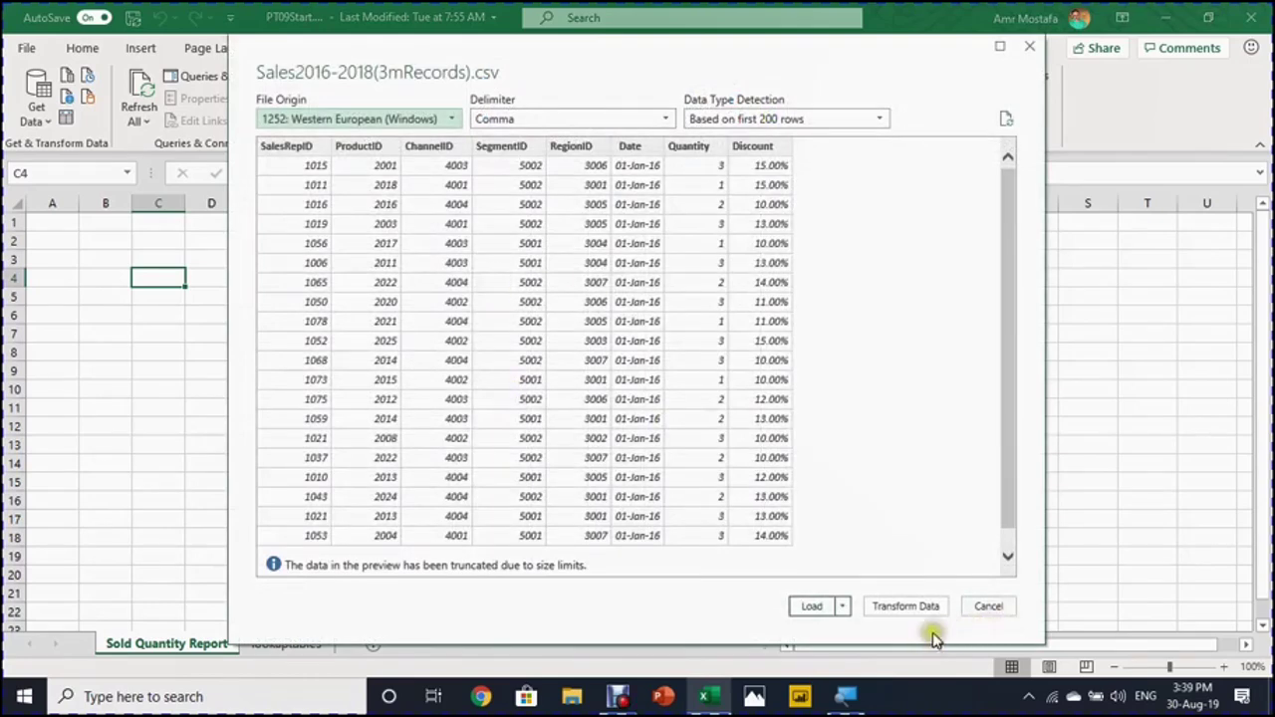
pyautogui.click(996, 619)
# - Open the csv data in Power Query and trim the query name to Sales2016-2018
pyautogui.click(908, 617)
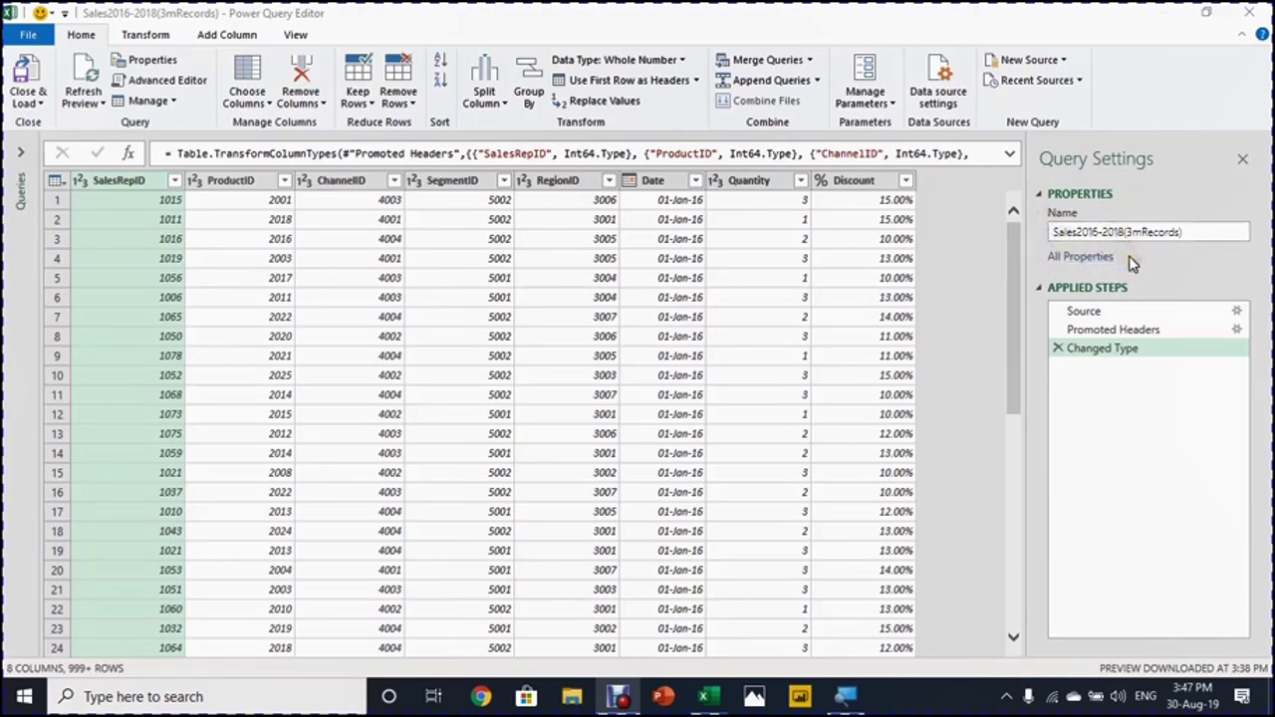
pyautogui.click(1082, 233)
pyautogui.press('End')
pyautogui.press('BackSpace')
pyautogui.press('BackSpace')
pyautogui.press('BackSpace')
pyautogui.press('BackSpace')
pyautogui.press('BackSpace')
pyautogui.press('BackSpace')
pyautogui.press('BackSpace')
pyautogui.press('BackSpace')
pyautogui.press('BackSpace')
pyautogui.press('BackSpace')
pyautogui.press('BackSpace')
pyautogui.press('Return')
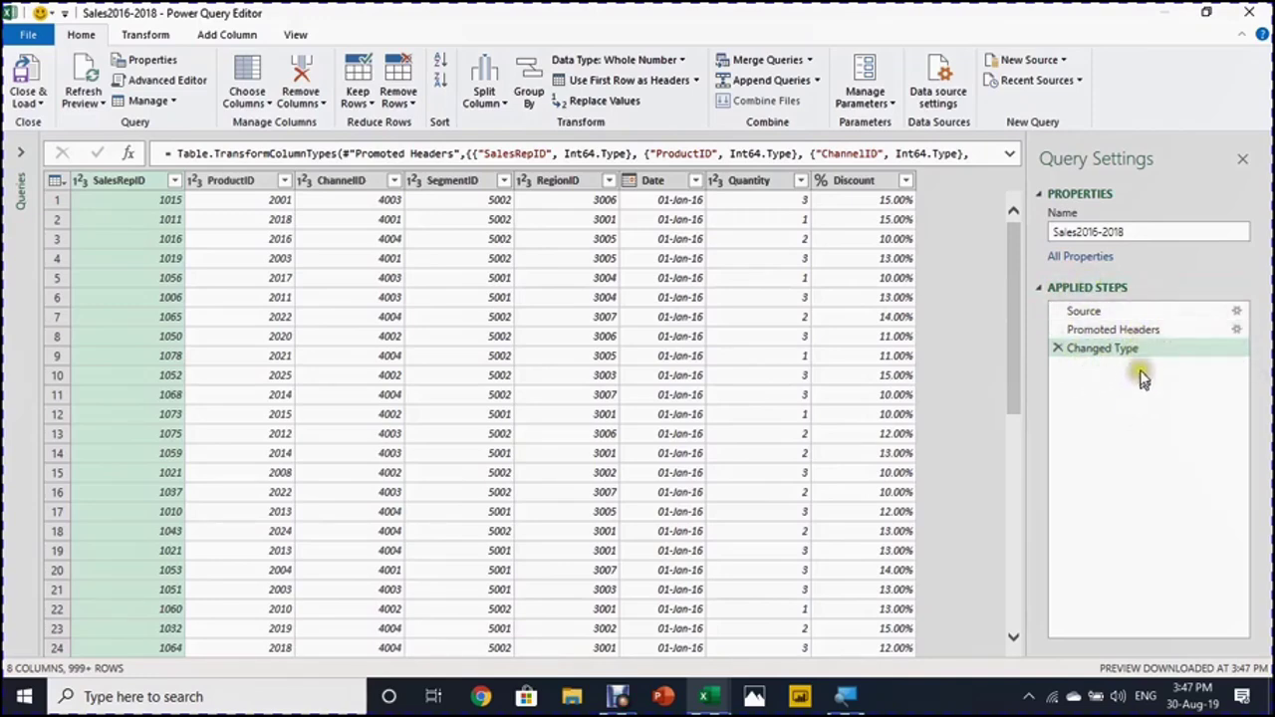
pyautogui.click(1132, 314)
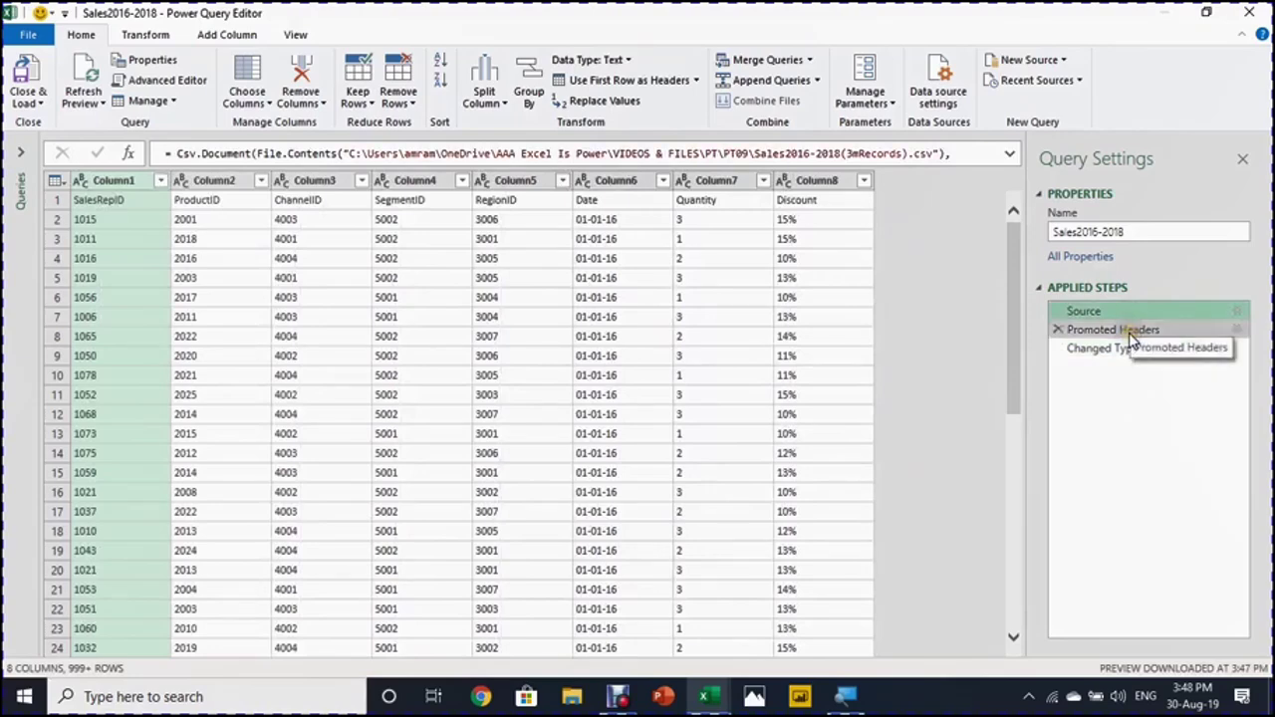
pyautogui.click(1130, 332)
pyautogui.click(1130, 349)
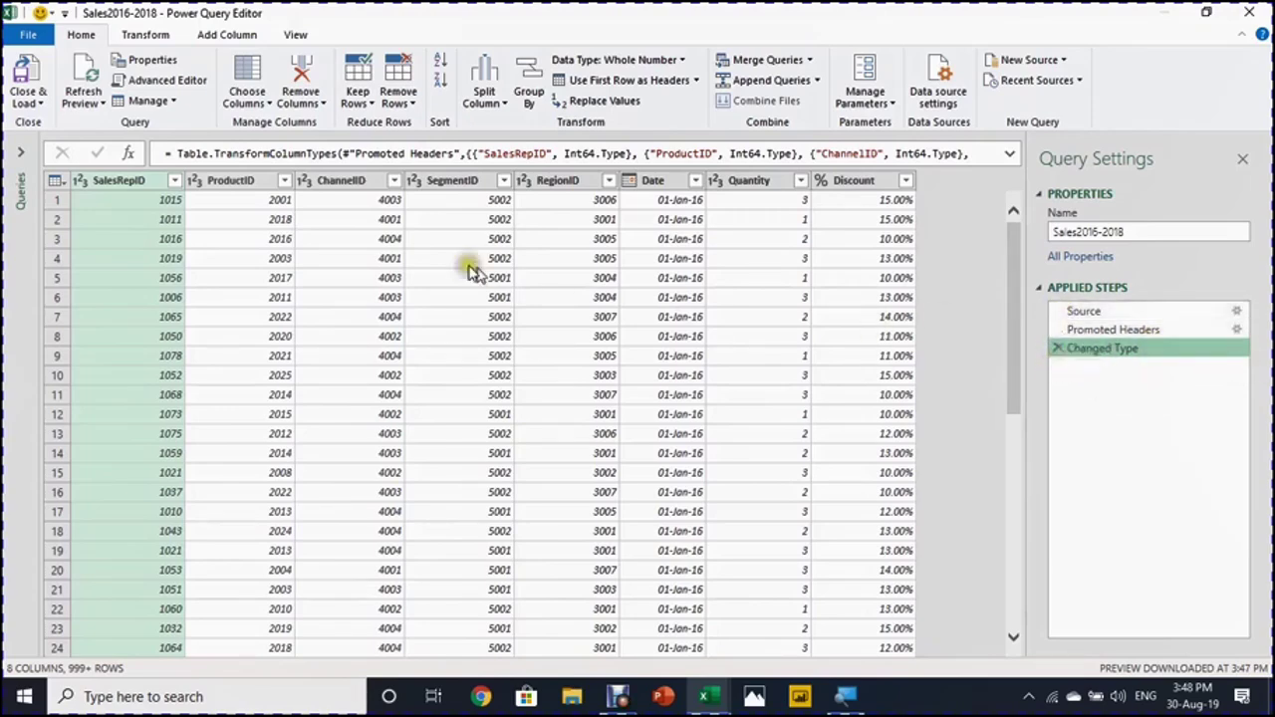
# - Expand the Queries pane and look over the Transform, Add Column, View and Home ribbons
pyautogui.click(24, 155)
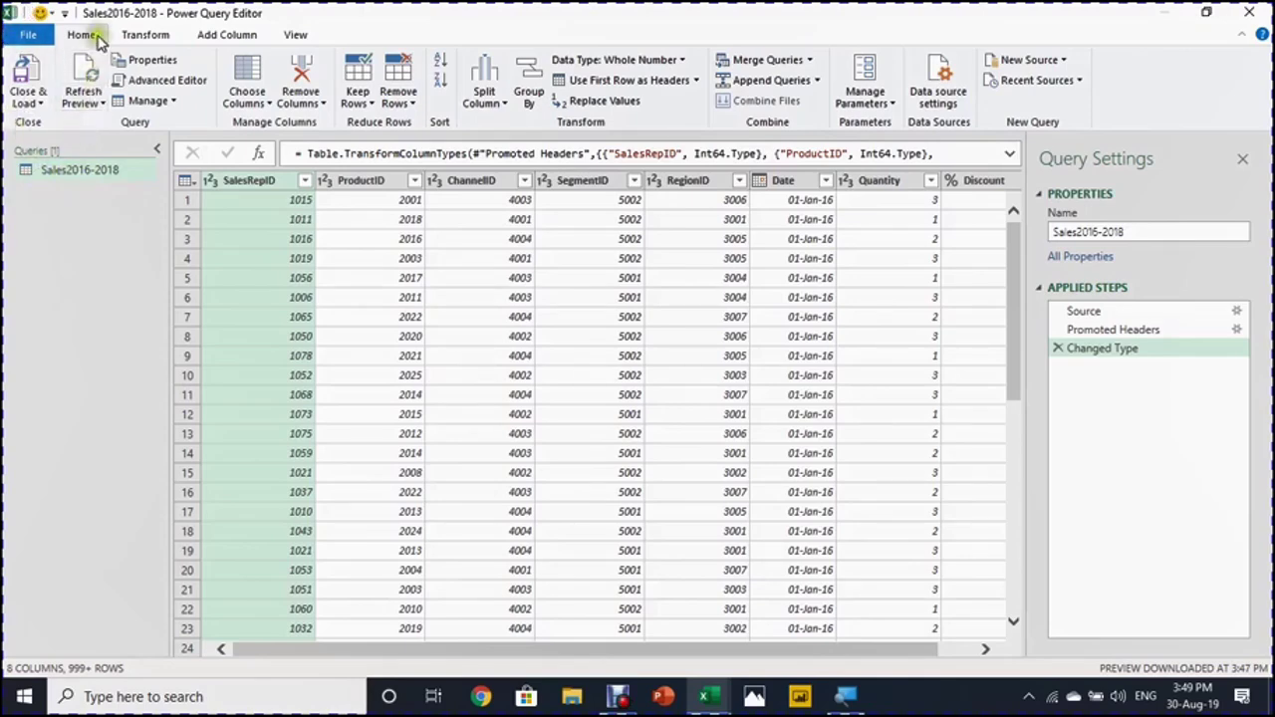
pyautogui.click(139, 36)
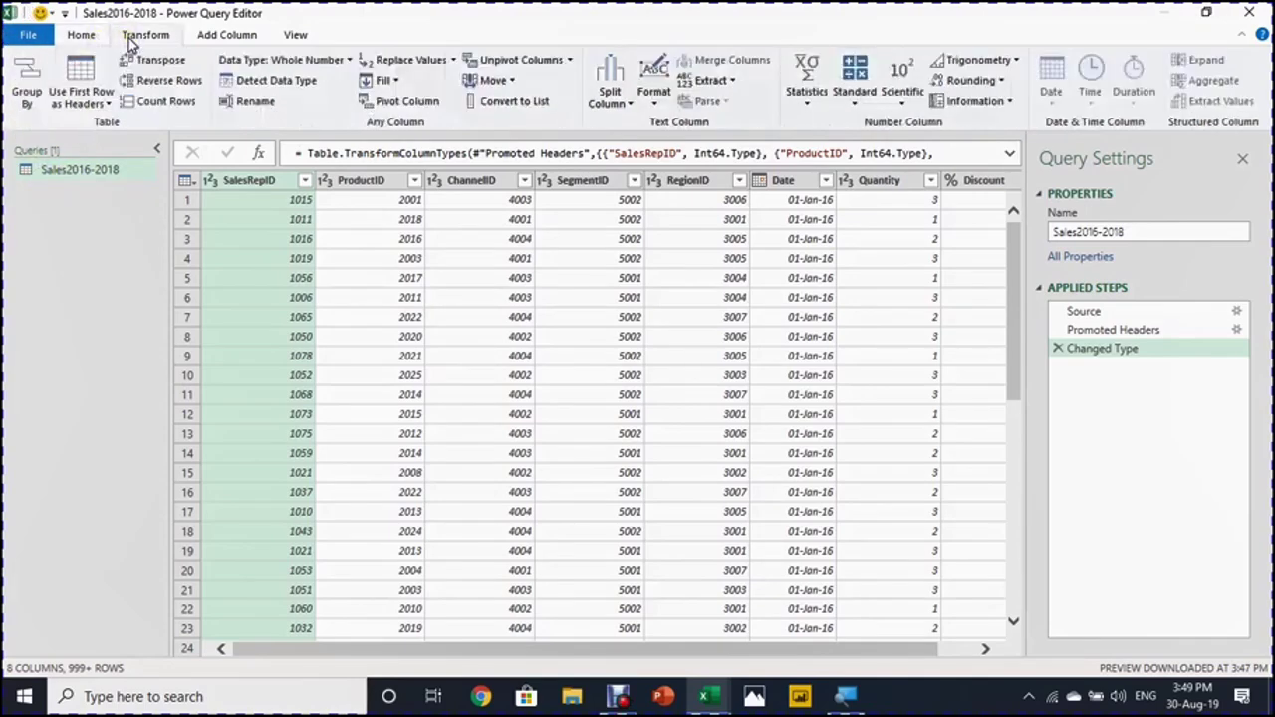
pyautogui.click(224, 34)
pyautogui.click(291, 34)
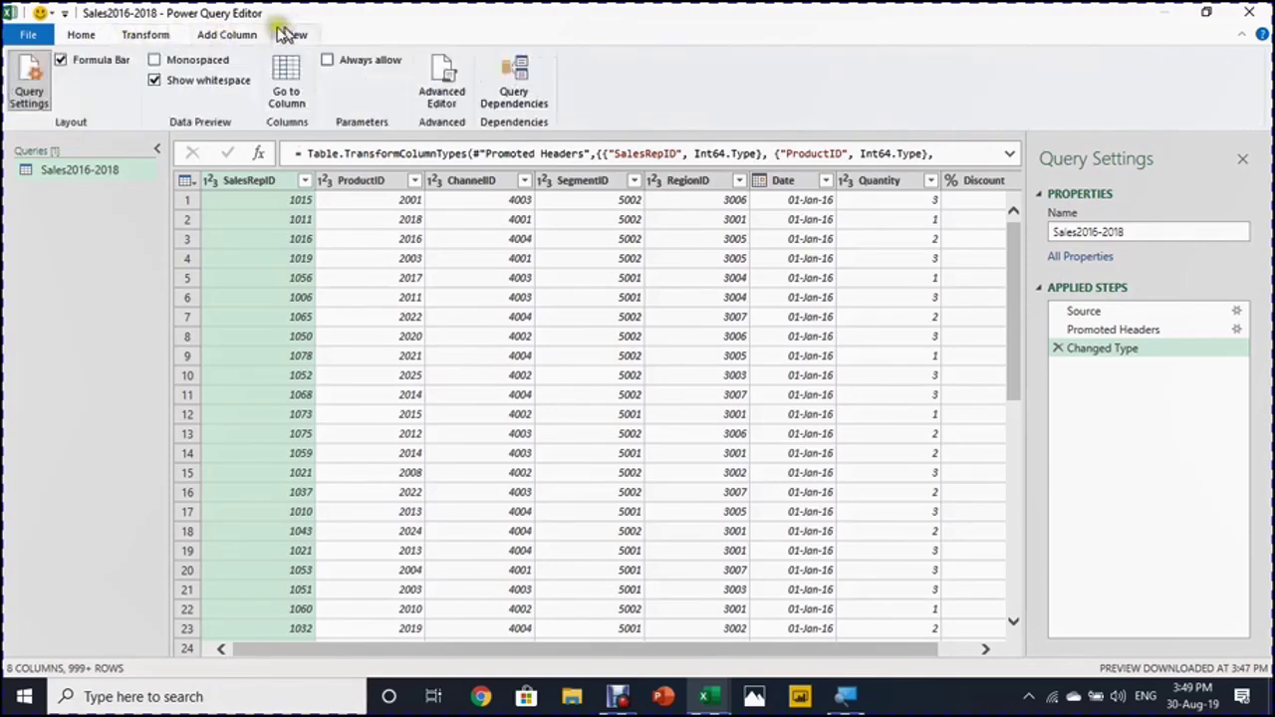
pyautogui.click(83, 35)
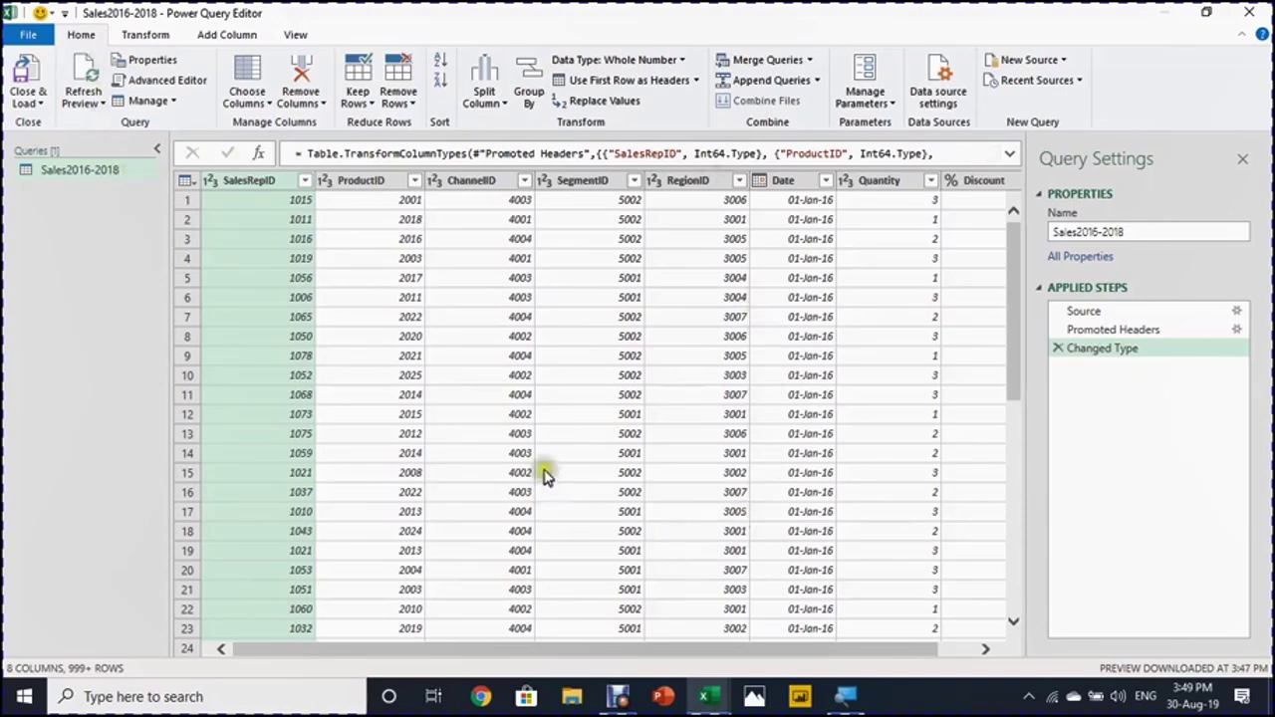
pyautogui.click(330, 346)
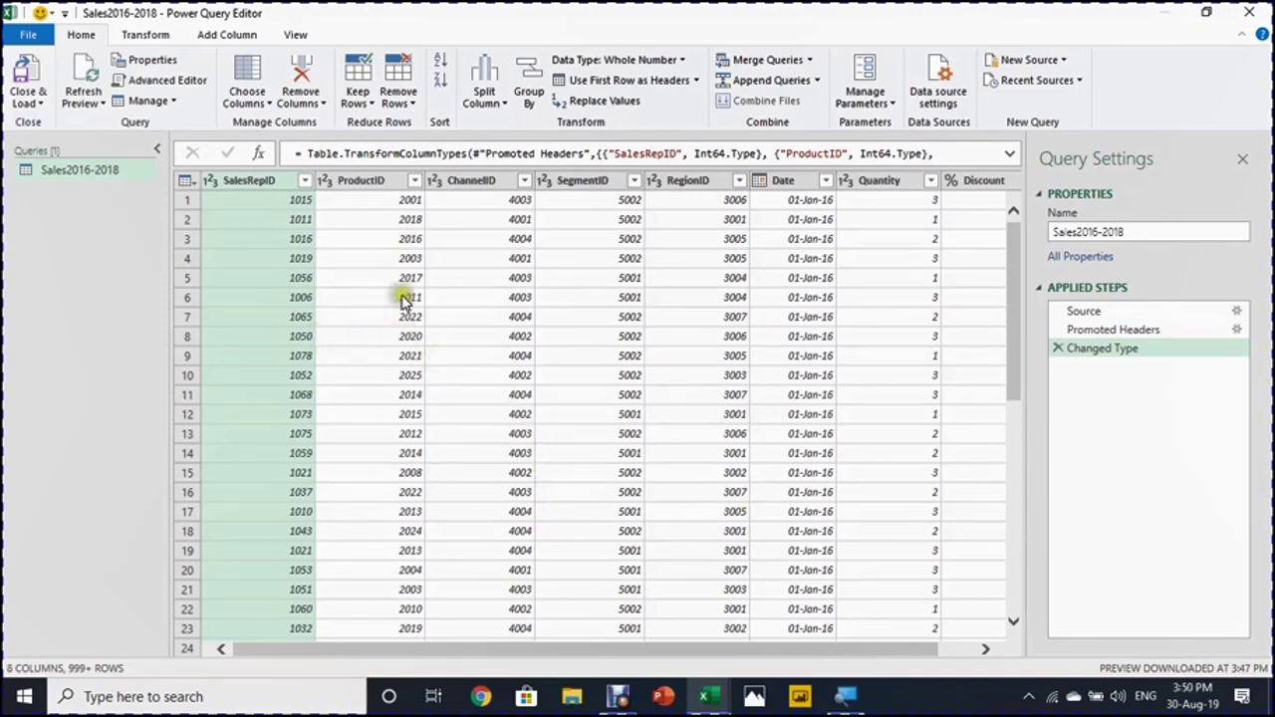
pyautogui.moveTo(407, 648); pyautogui.dragTo(356, 648)
pyautogui.moveTo(436, 645); pyautogui.dragTo(530, 645)
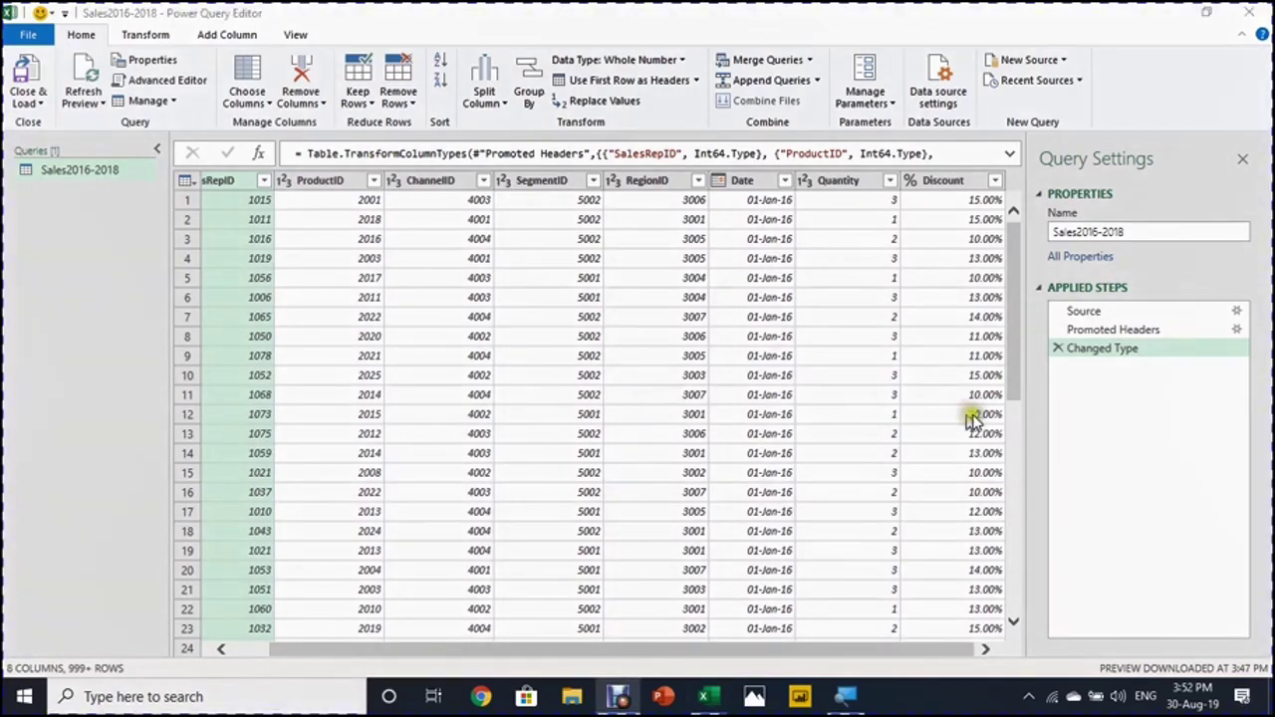
pyautogui.click(1106, 382)
pyautogui.click(1125, 428)
pyautogui.click(1132, 364)
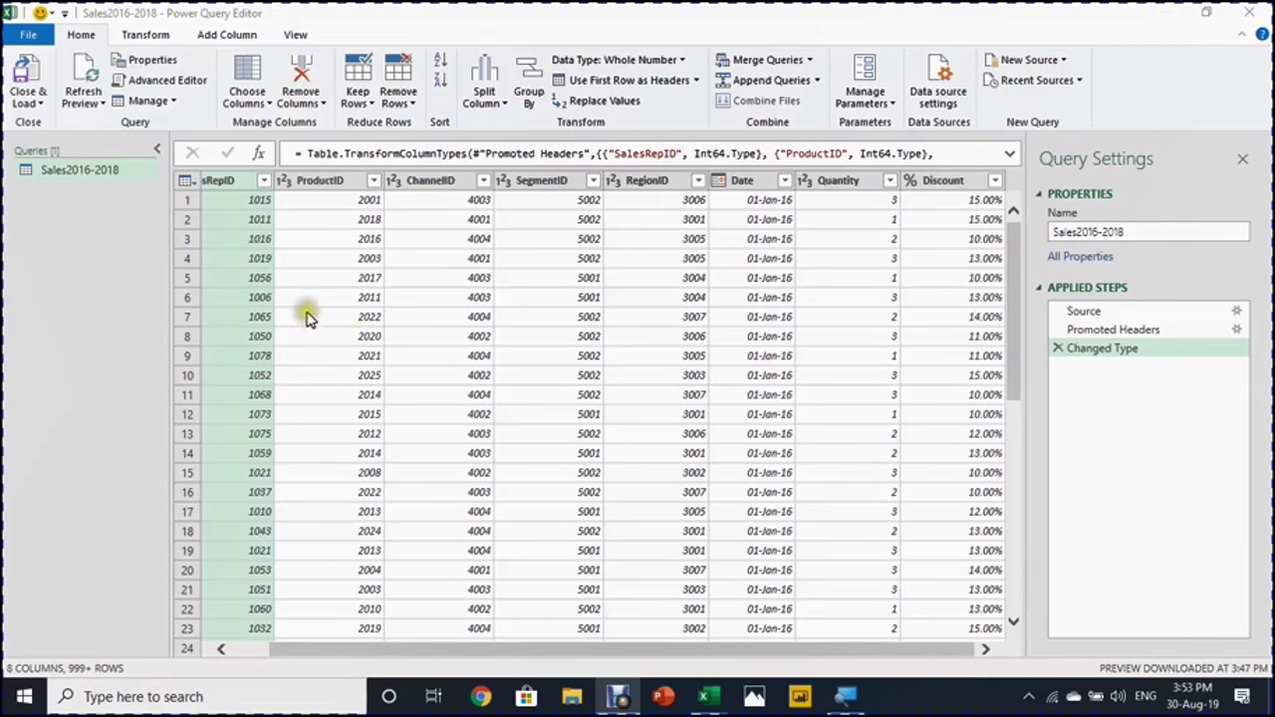
# - Load the Sales2016-2018 query as a PivotTable Report using Close & Load To
pyautogui.click(28, 96)
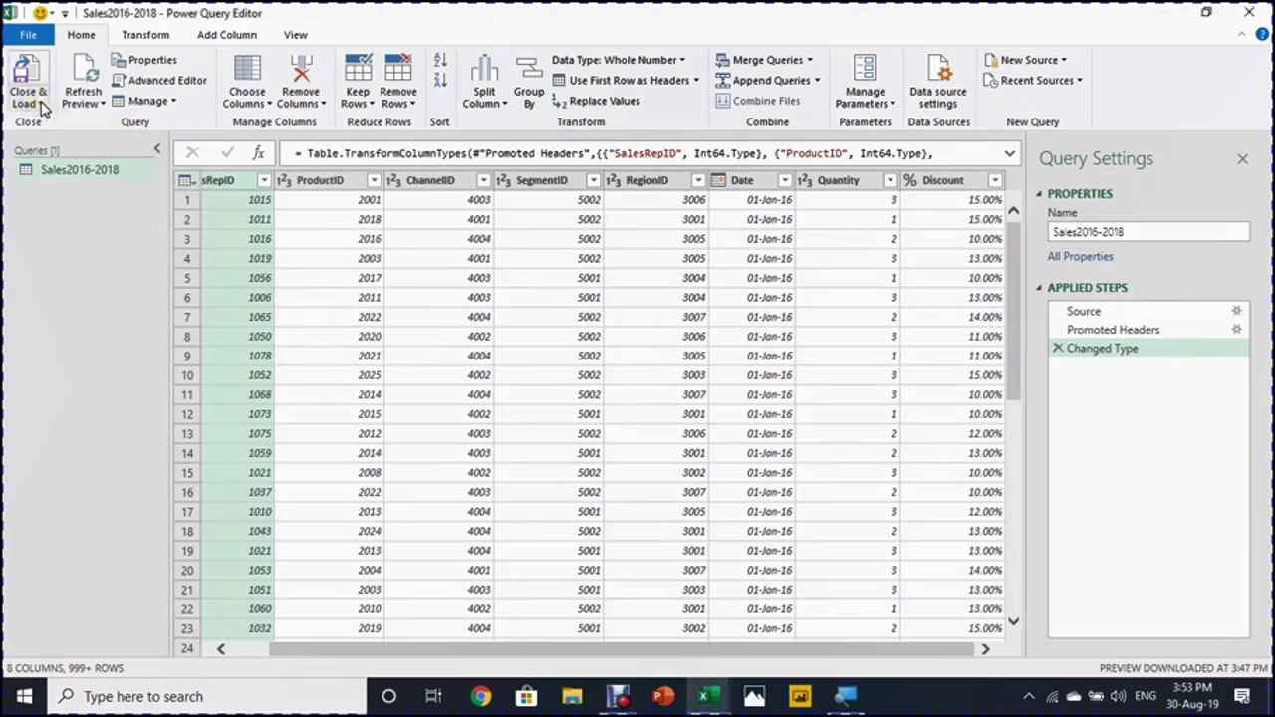
pyautogui.click(41, 104)
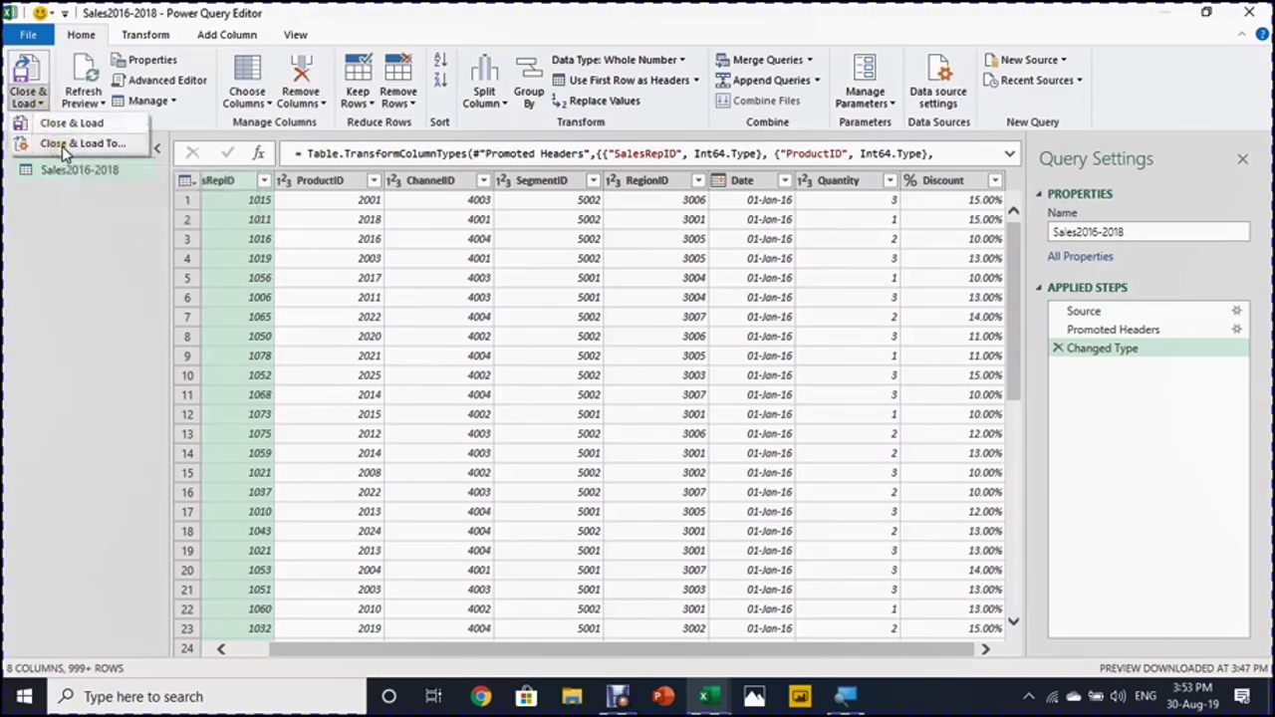
pyautogui.click(66, 148)
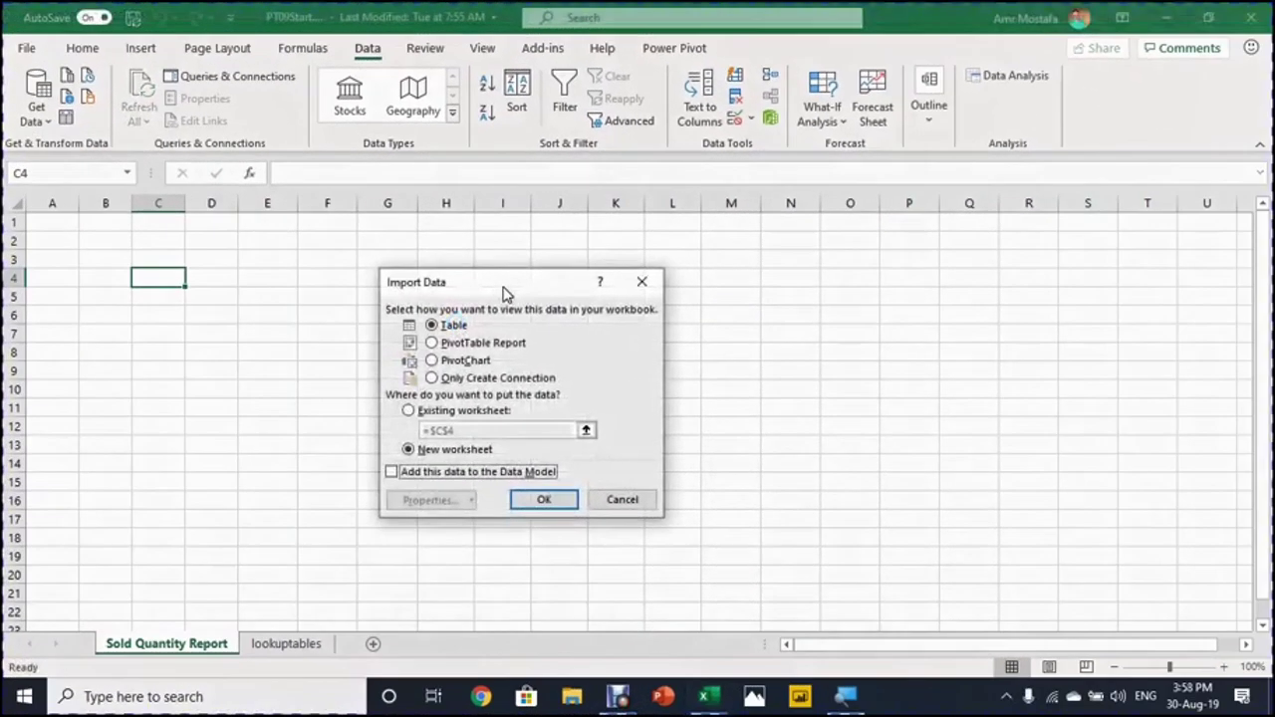
pyautogui.click(431, 343)
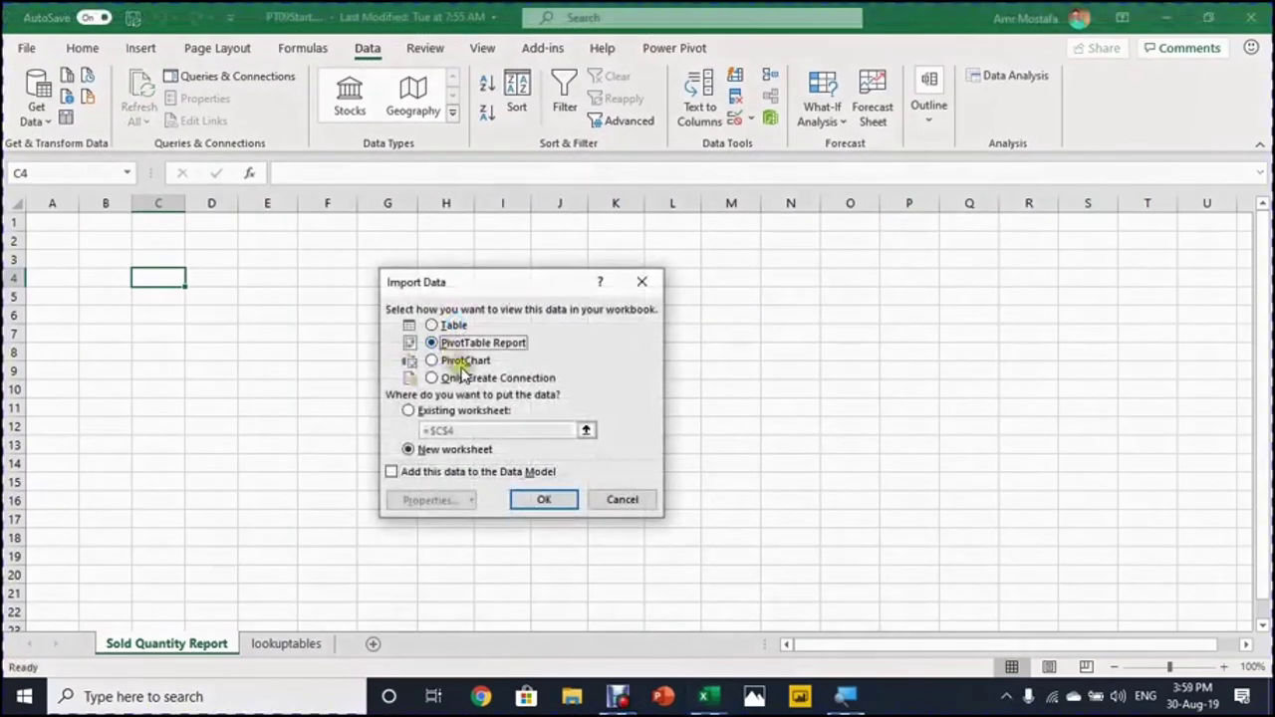
pyautogui.click(534, 500)
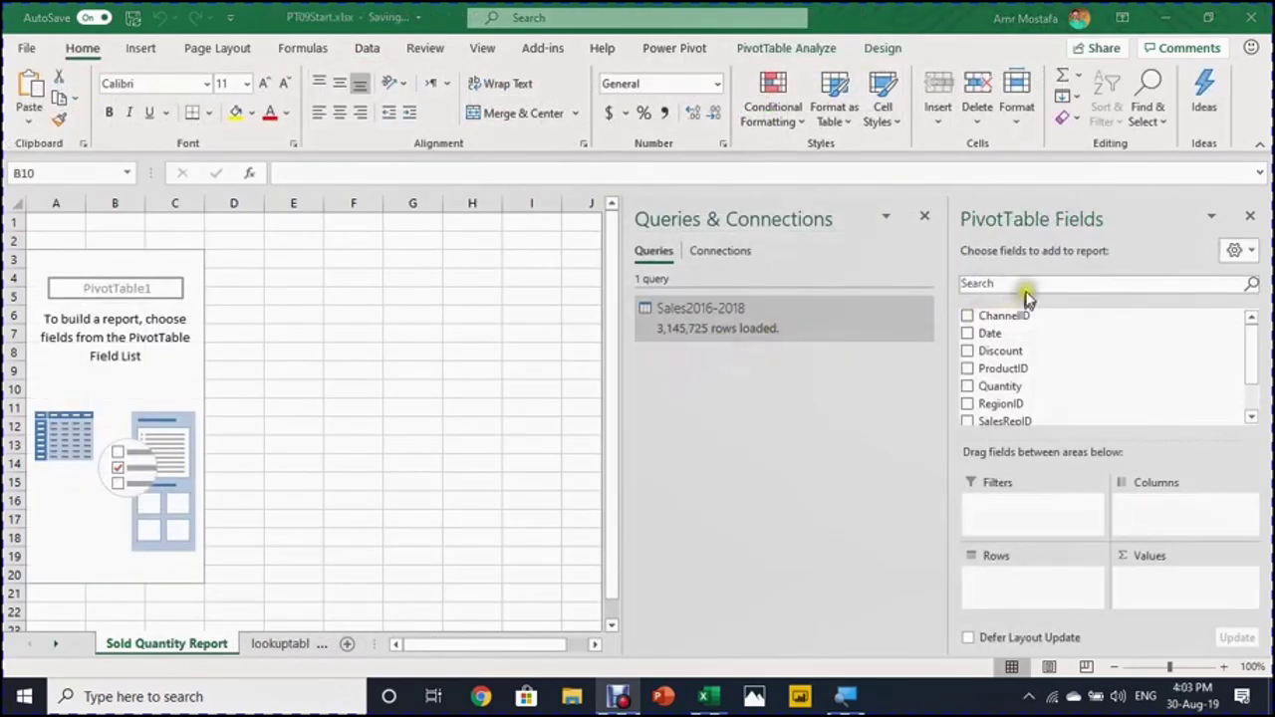
# - Lay out the PivotTable with Date months as rows, Quarters removed, and Years 2016–2018 as columns
pyautogui.click(143, 327)
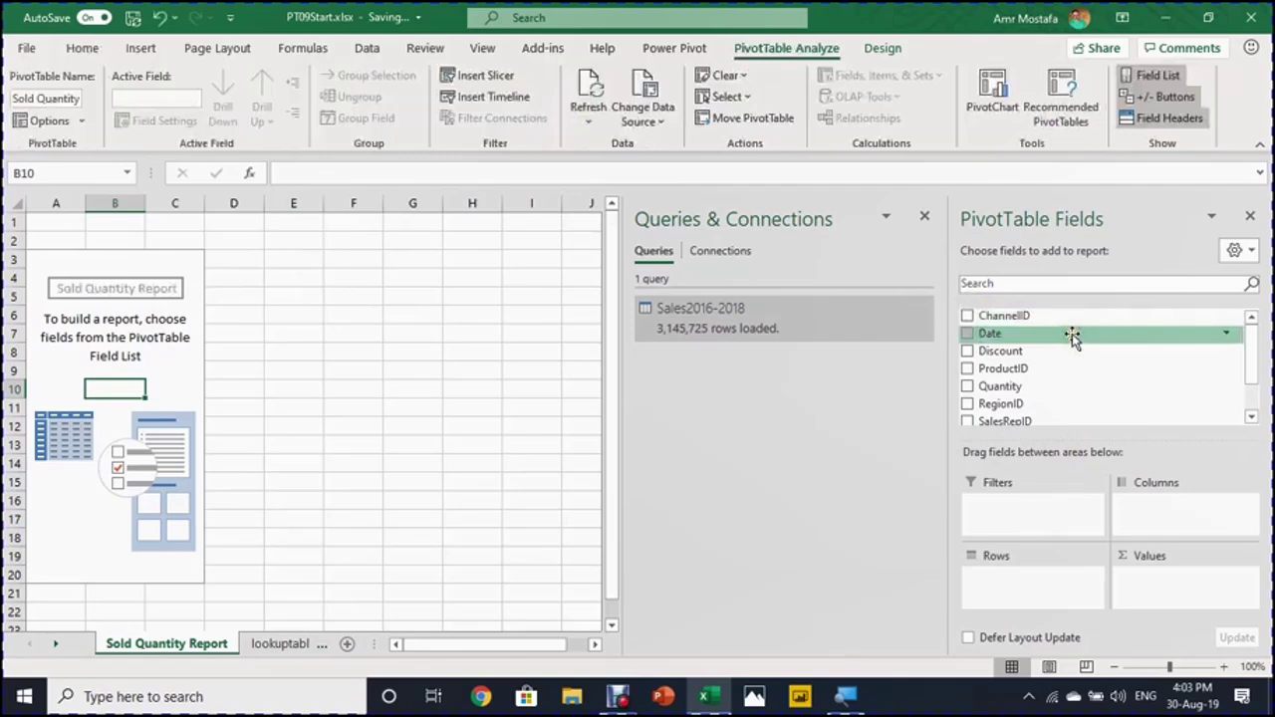
pyautogui.moveTo(1072, 336); pyautogui.dragTo(1033, 588)
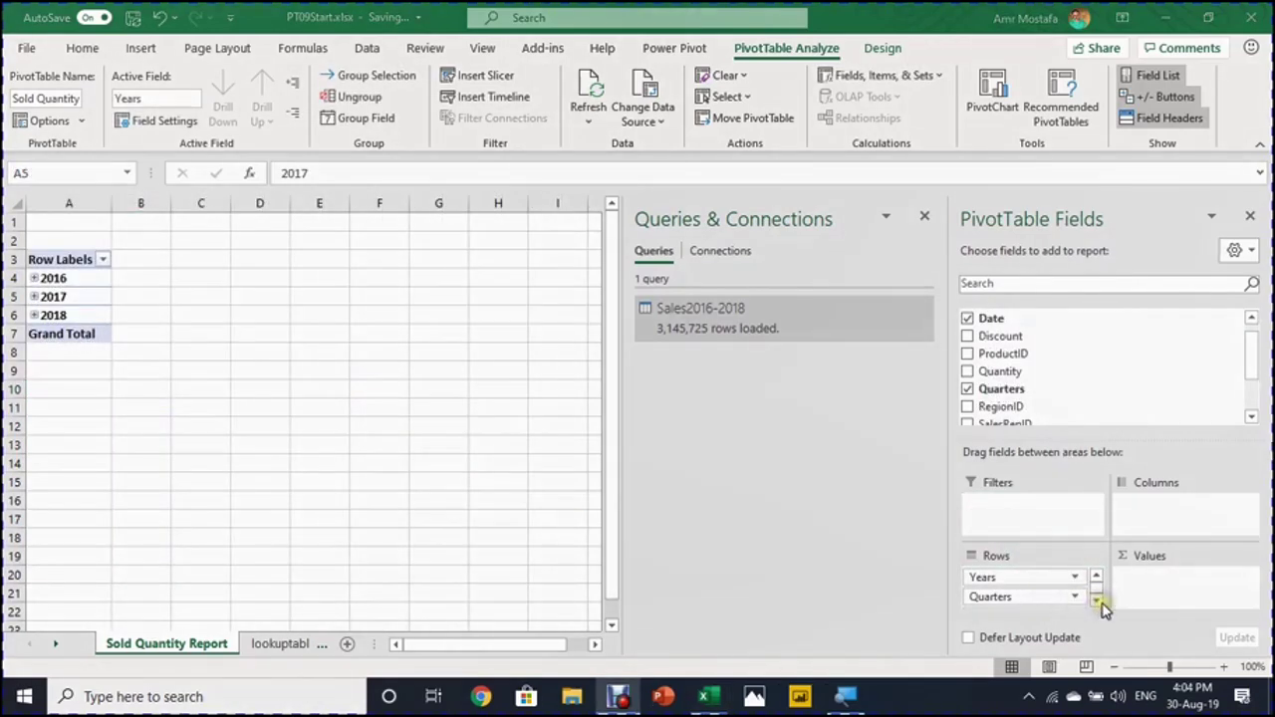
pyautogui.click(1097, 603)
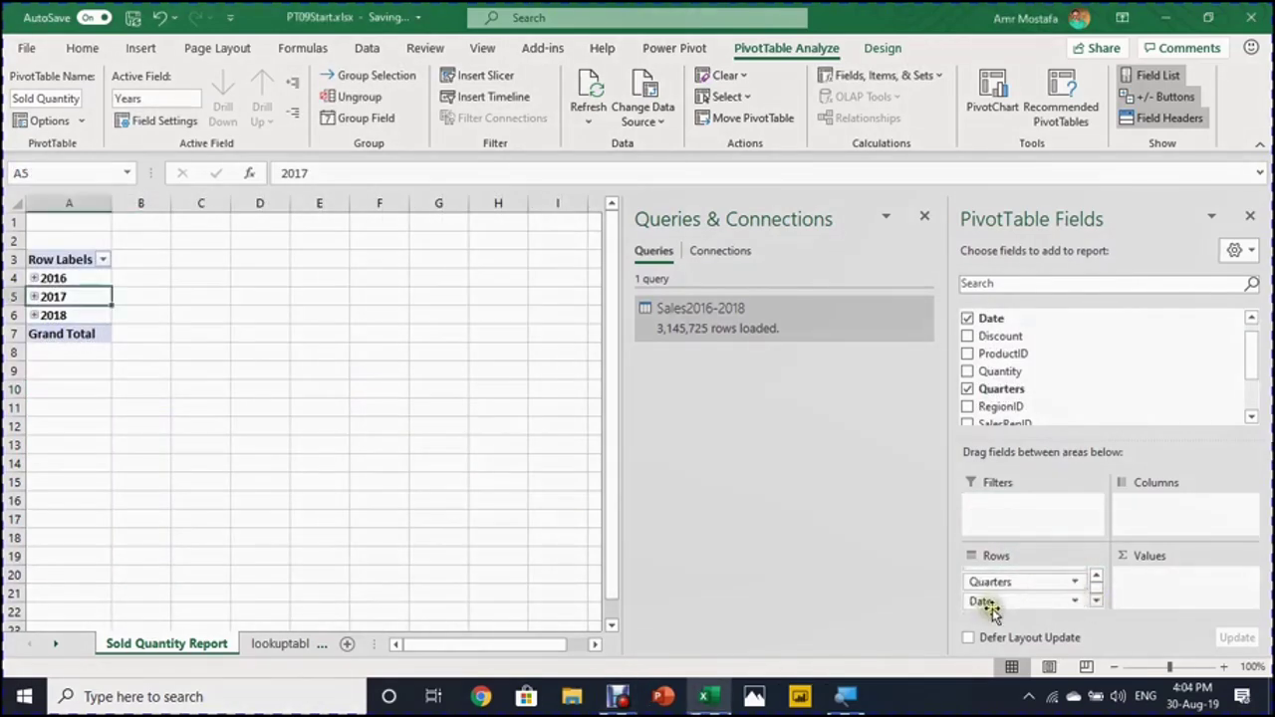
pyautogui.moveTo(1011, 588); pyautogui.dragTo(1154, 526)
pyautogui.moveTo(164, 204); pyautogui.dragTo(449, 205)
# - Widen columns B:E, sum Quantity in Values, and format the sums with thousands separators
pyautogui.click(154, 314)
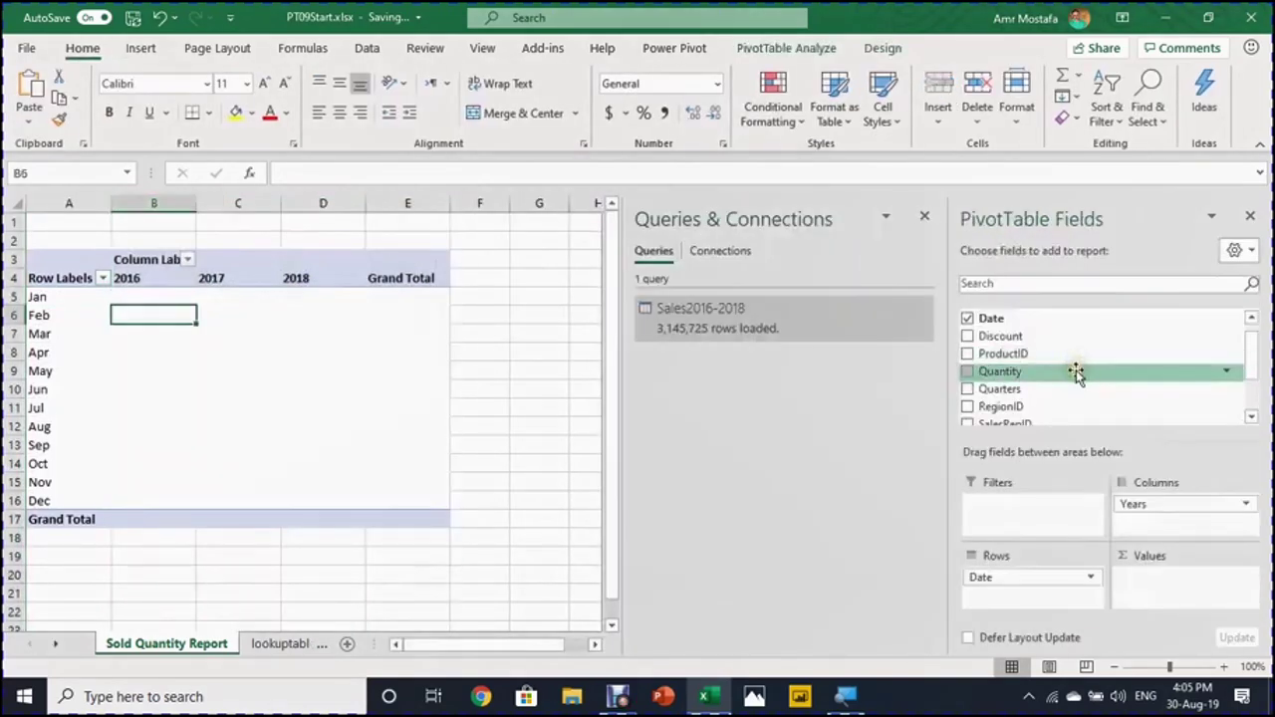
pyautogui.moveTo(1077, 372); pyautogui.dragTo(1182, 588)
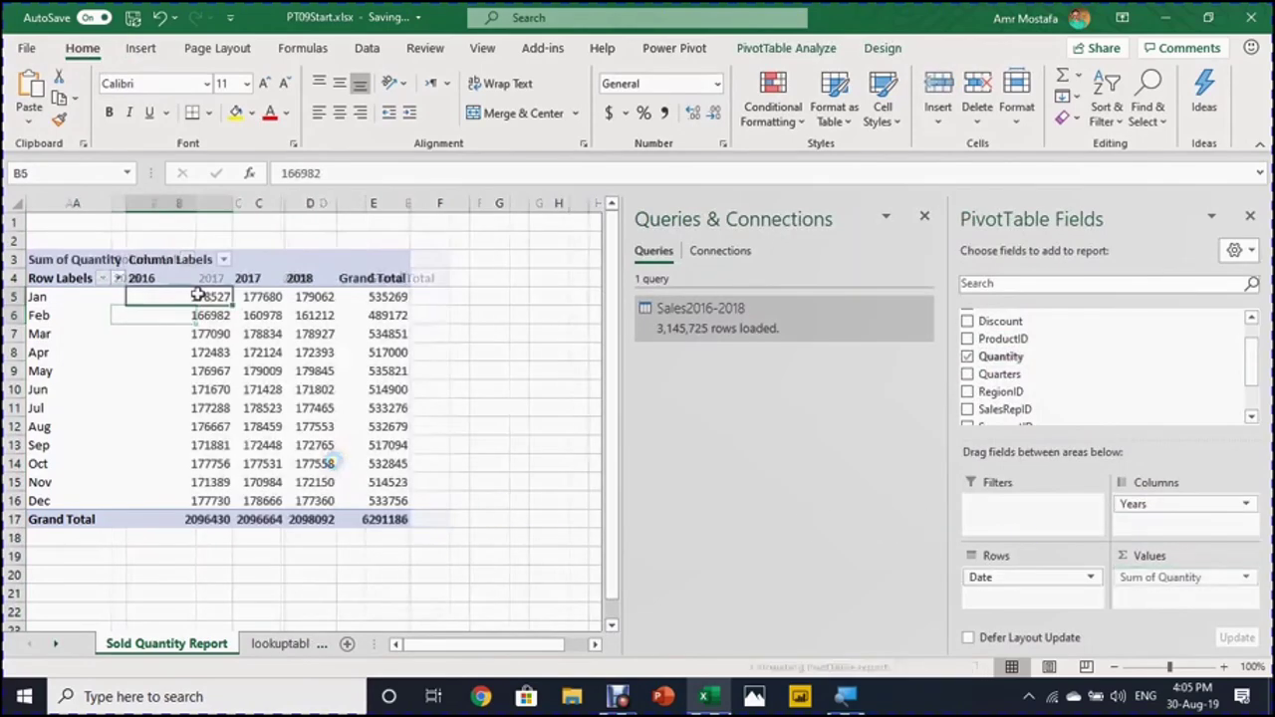
pyautogui.rightClick(198, 295)
pyautogui.click(260, 359)
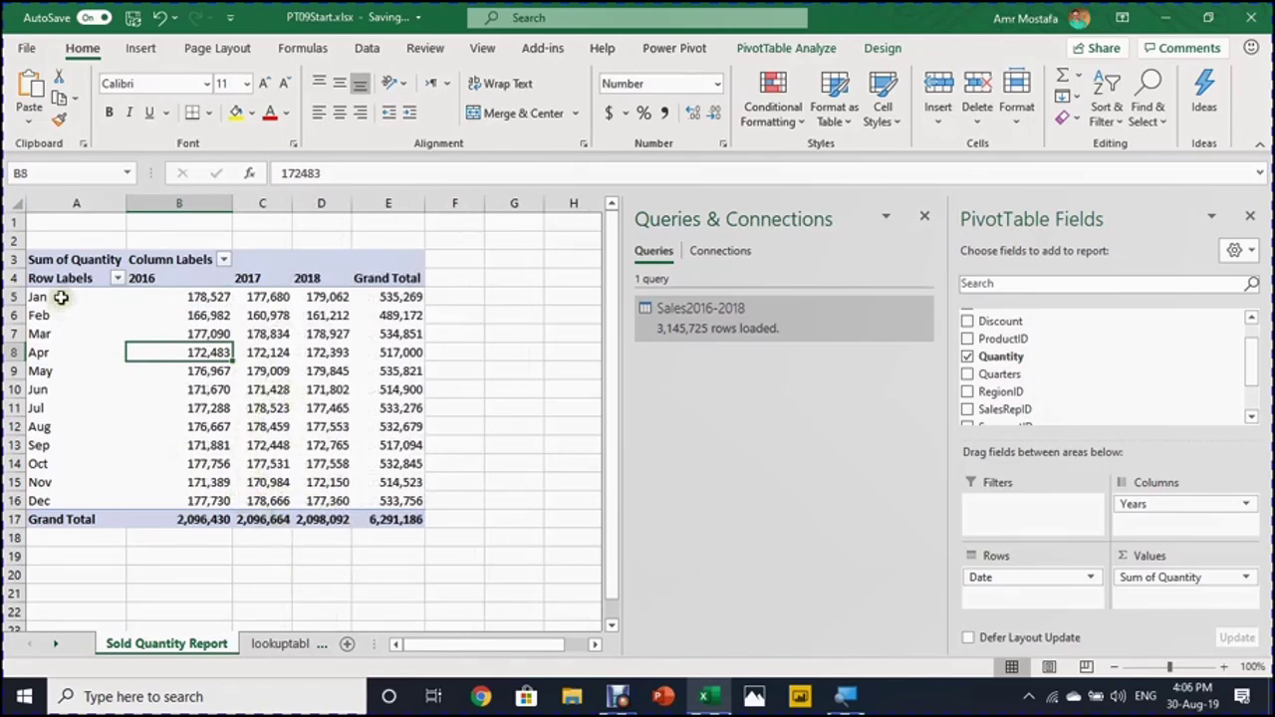
# - Copy the pivot table A3:E17 and paste it at cell A21
pyautogui.moveTo(61, 297); pyautogui.dragTo(48, 482)
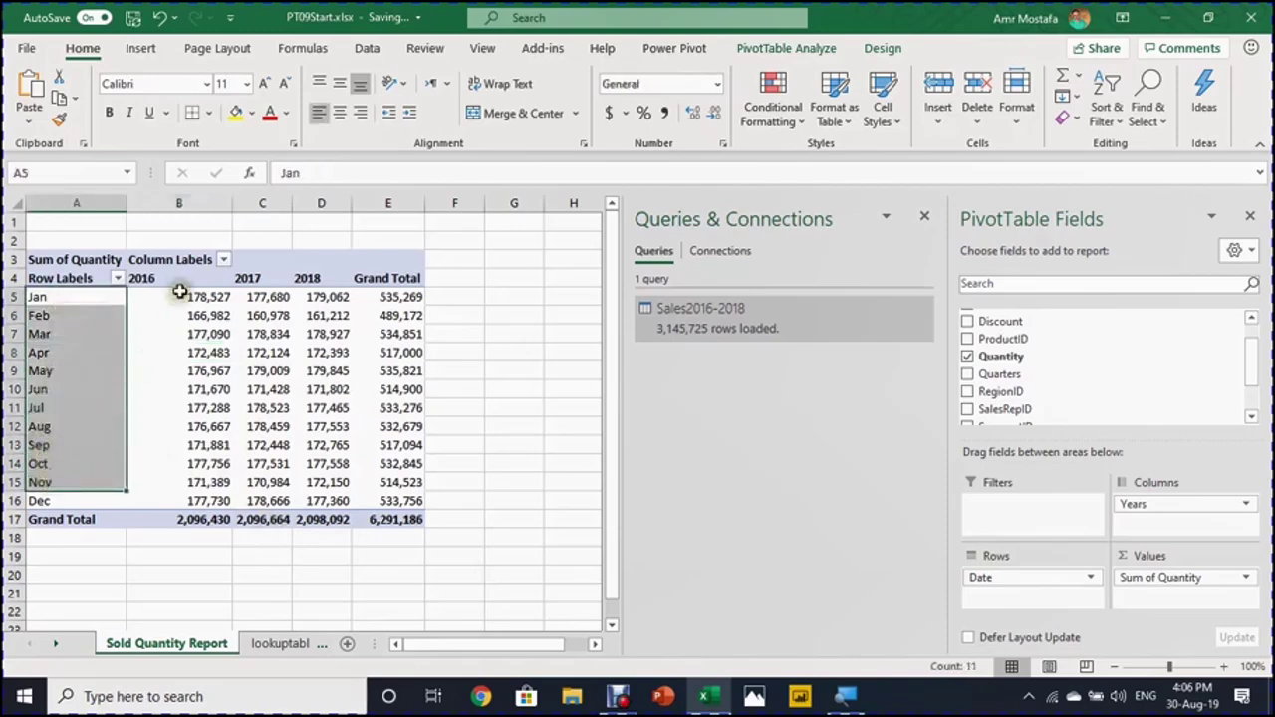
pyautogui.click(179, 389)
pyautogui.moveTo(86, 259); pyautogui.dragTo(374, 514)
pyautogui.hotkey('ctrl', 'c')
pyautogui.click(68, 588)
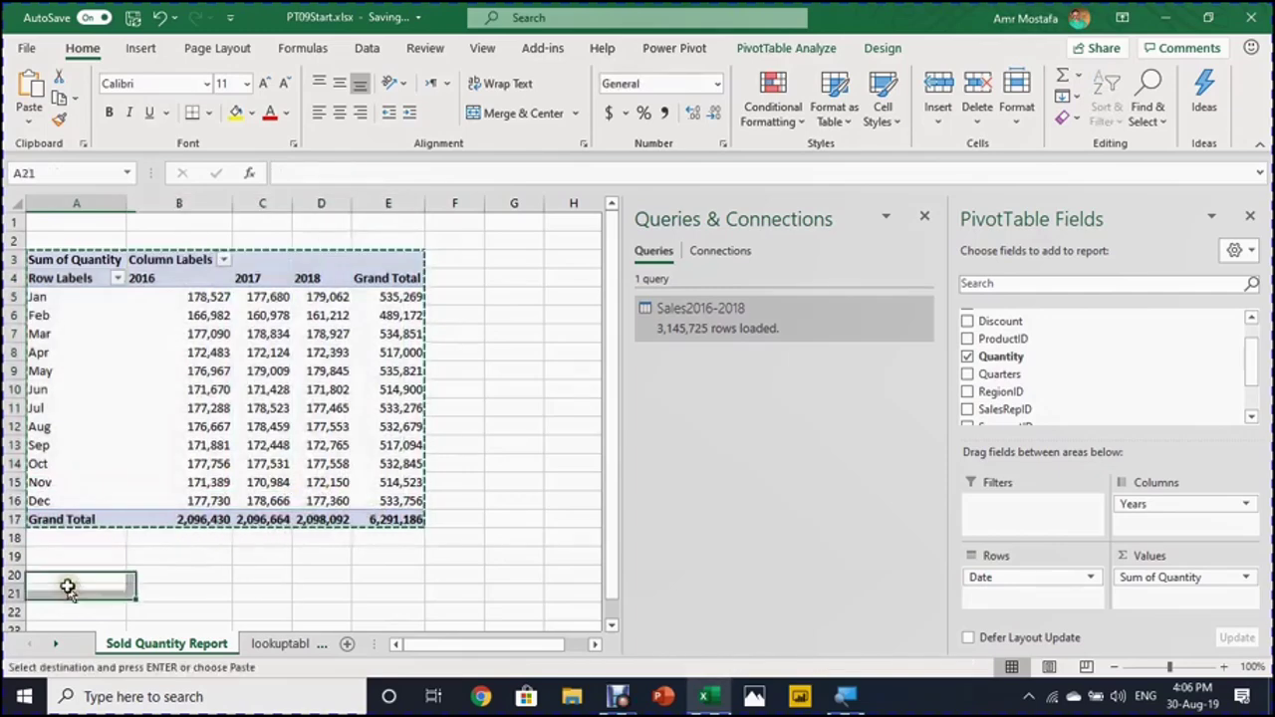
pyautogui.hotkey('ctrl', 'v')
# - Swap Date for ProductID in the copied pivot's rows, then view the lookuptables sheet
pyautogui.scroll(-4, 293, 489)
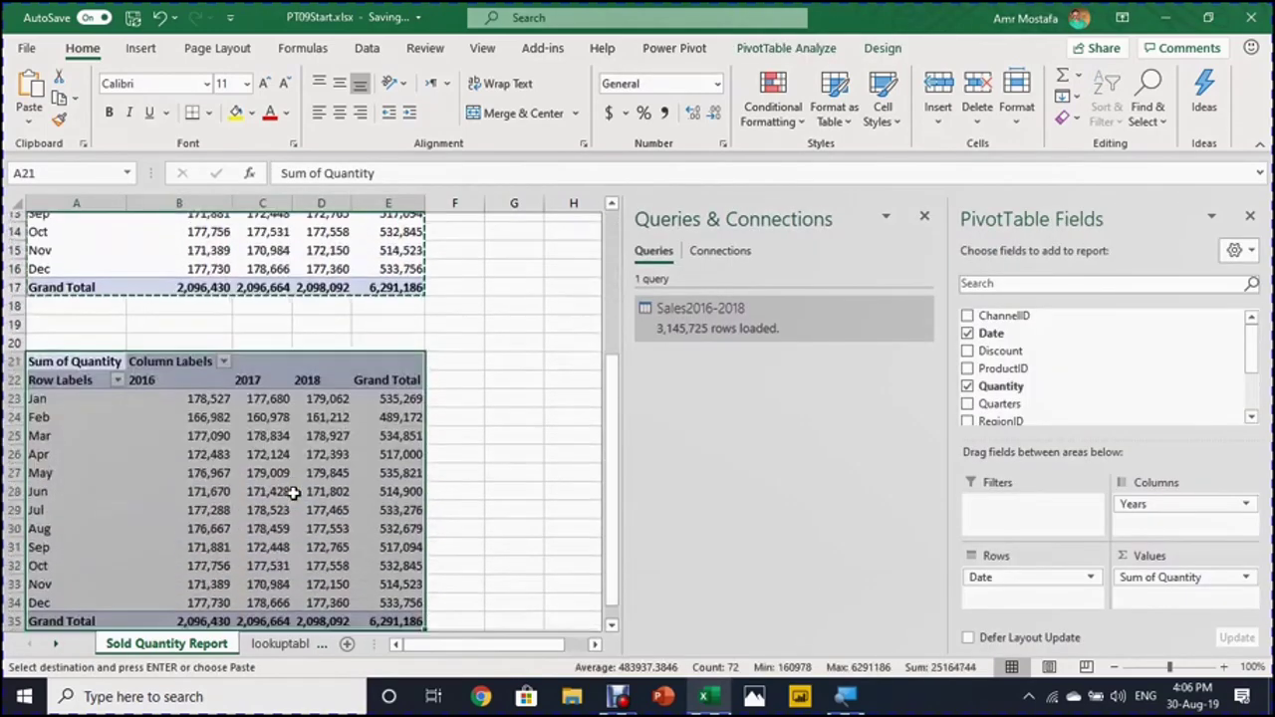
pyautogui.scroll(-1, 293, 493)
pyautogui.click(123, 405)
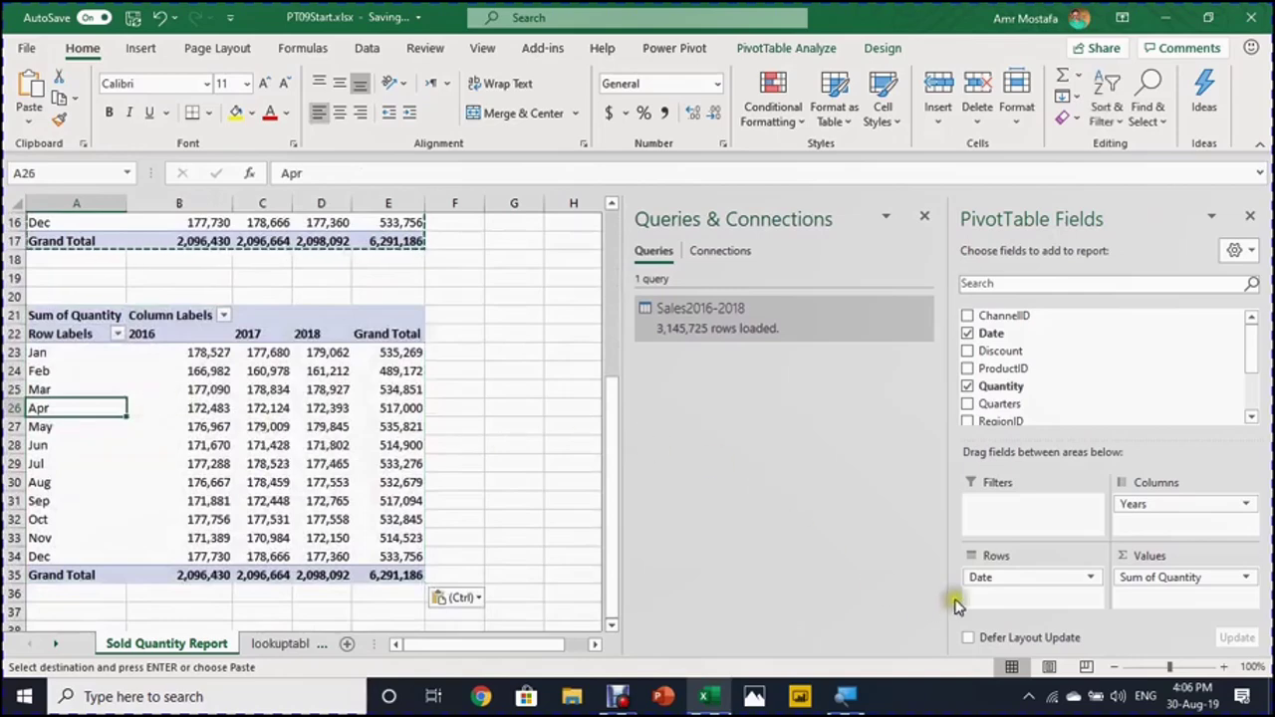
pyautogui.moveTo(1032, 583); pyautogui.dragTo(569, 421)
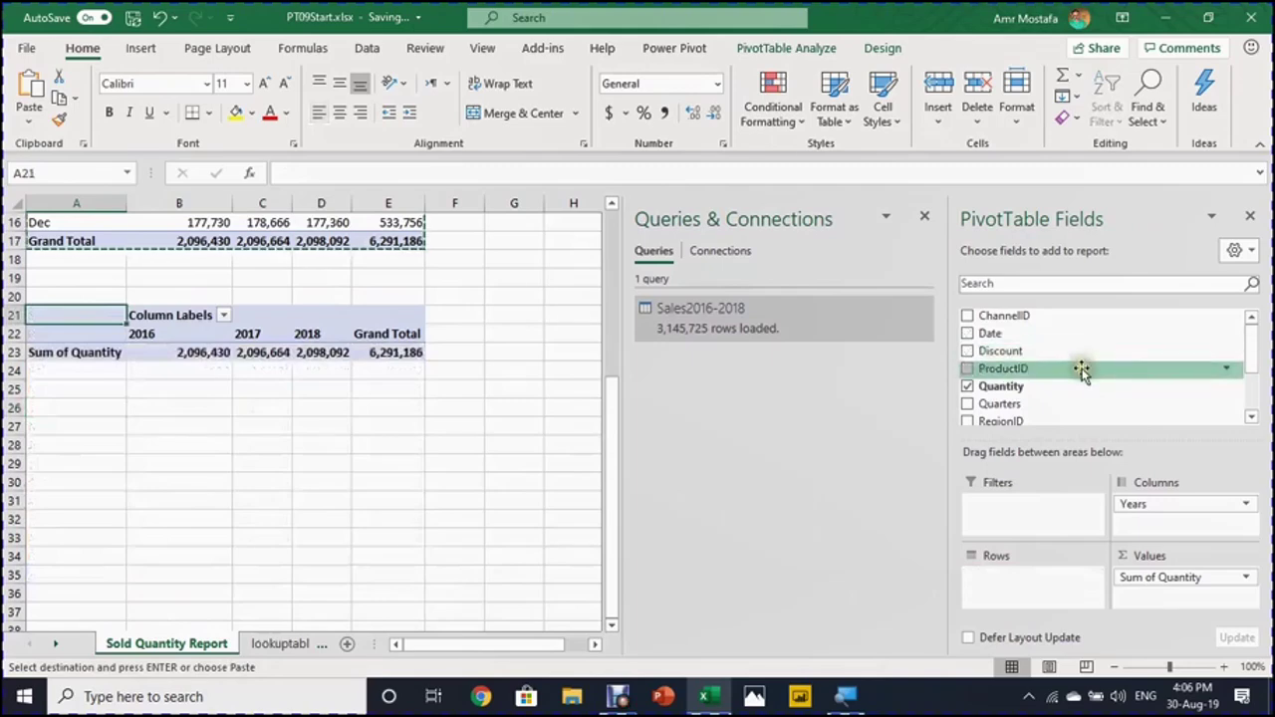
pyautogui.moveTo(1082, 371); pyautogui.dragTo(1053, 584)
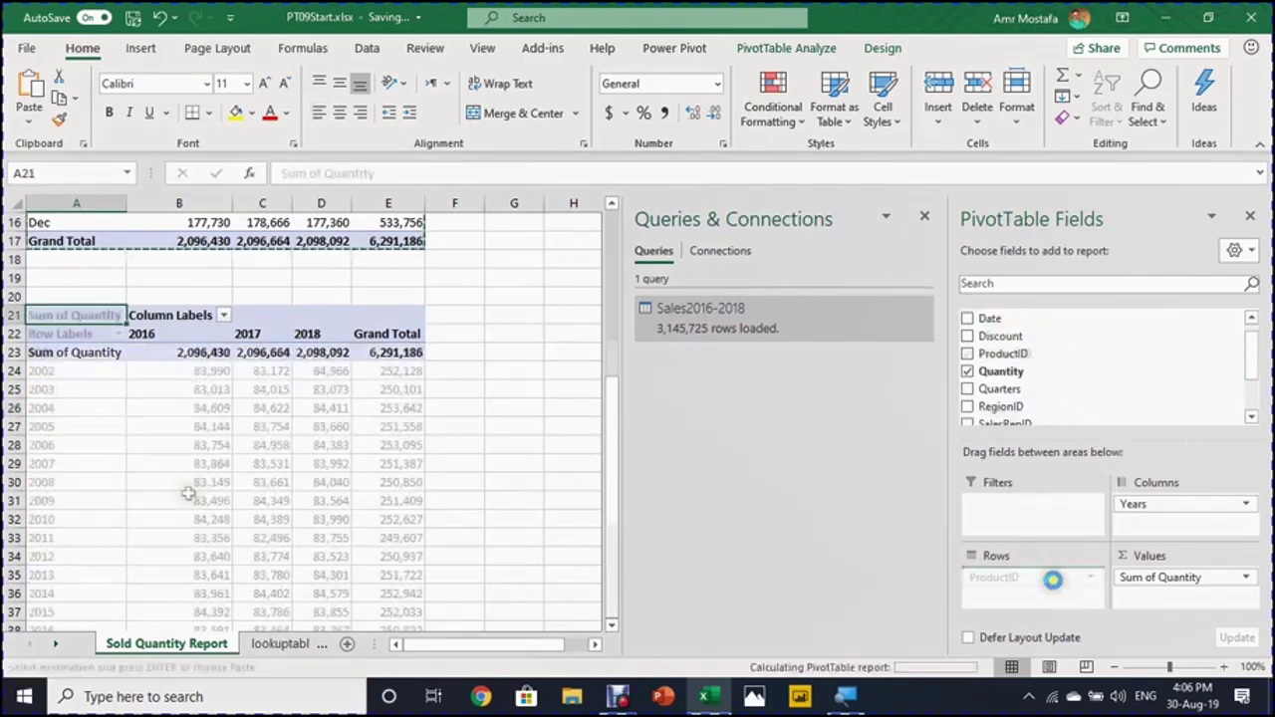
pyautogui.scroll(-2, 188, 450)
pyautogui.scroll(-3, 188, 450)
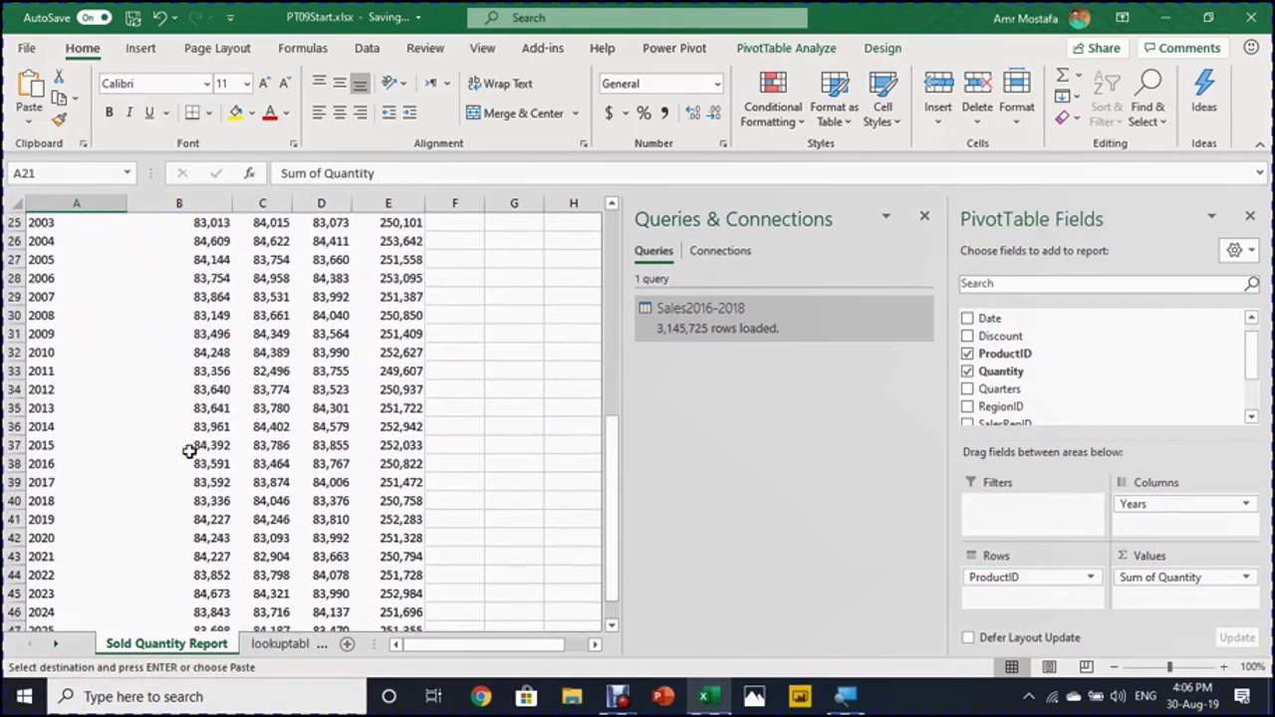
pyautogui.scroll(5, 188, 449)
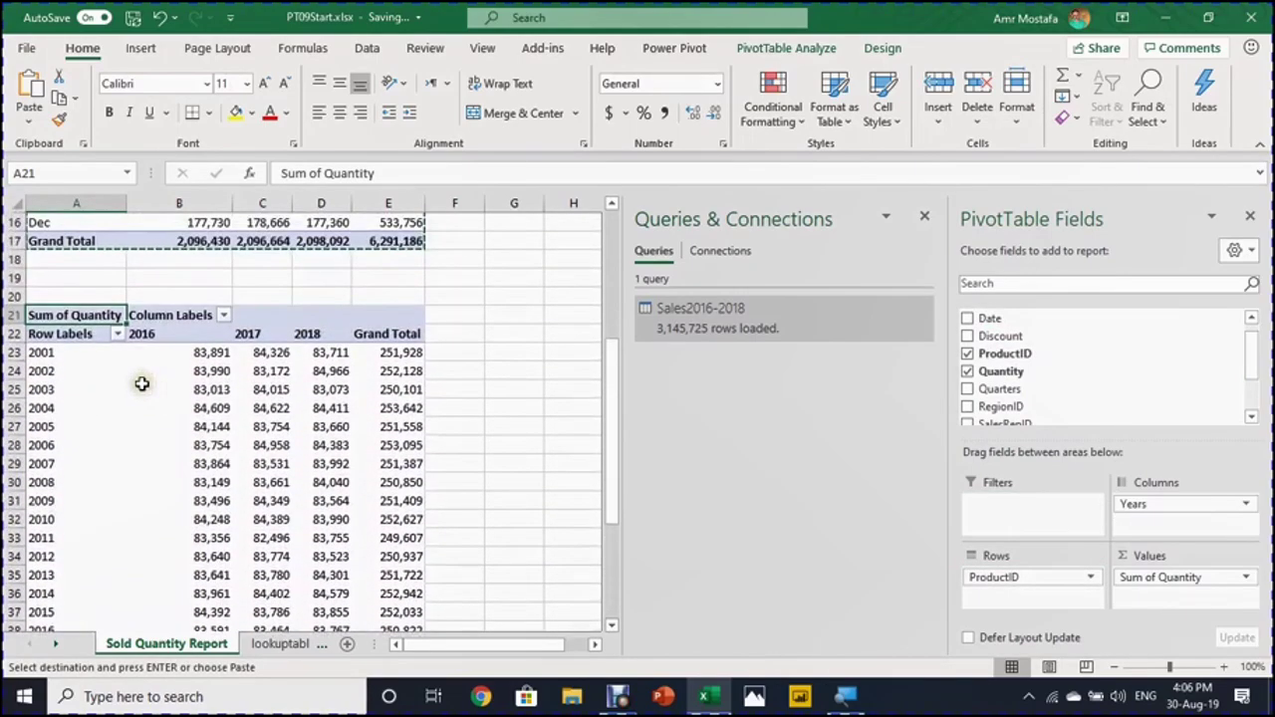
pyautogui.scroll(-4, 140, 381)
pyautogui.scroll(3, 139, 380)
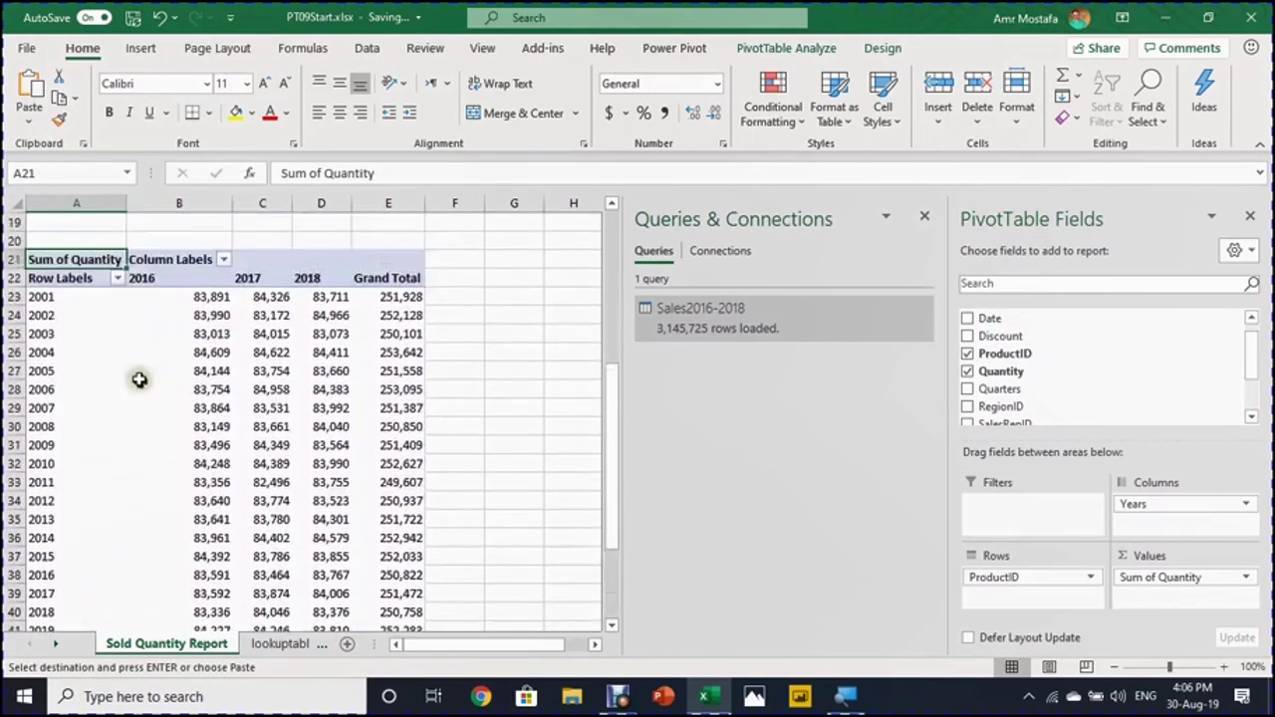
pyautogui.click(72, 296)
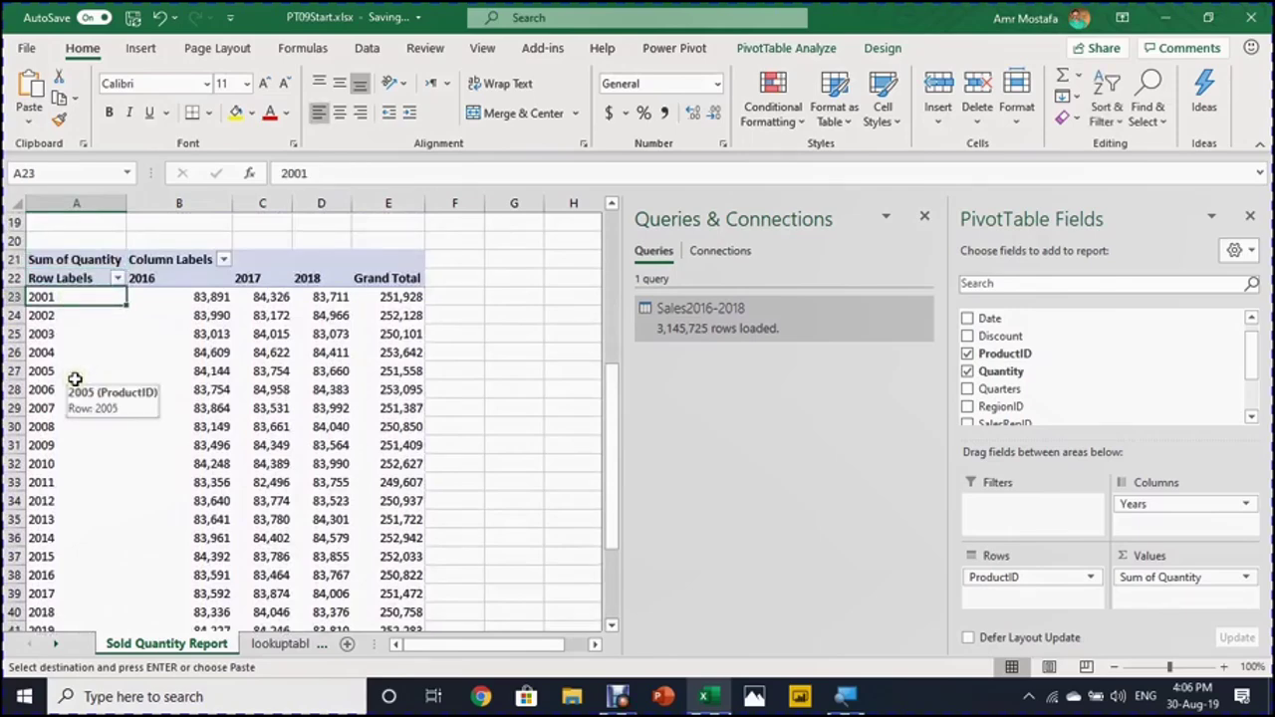
pyautogui.click(284, 644)
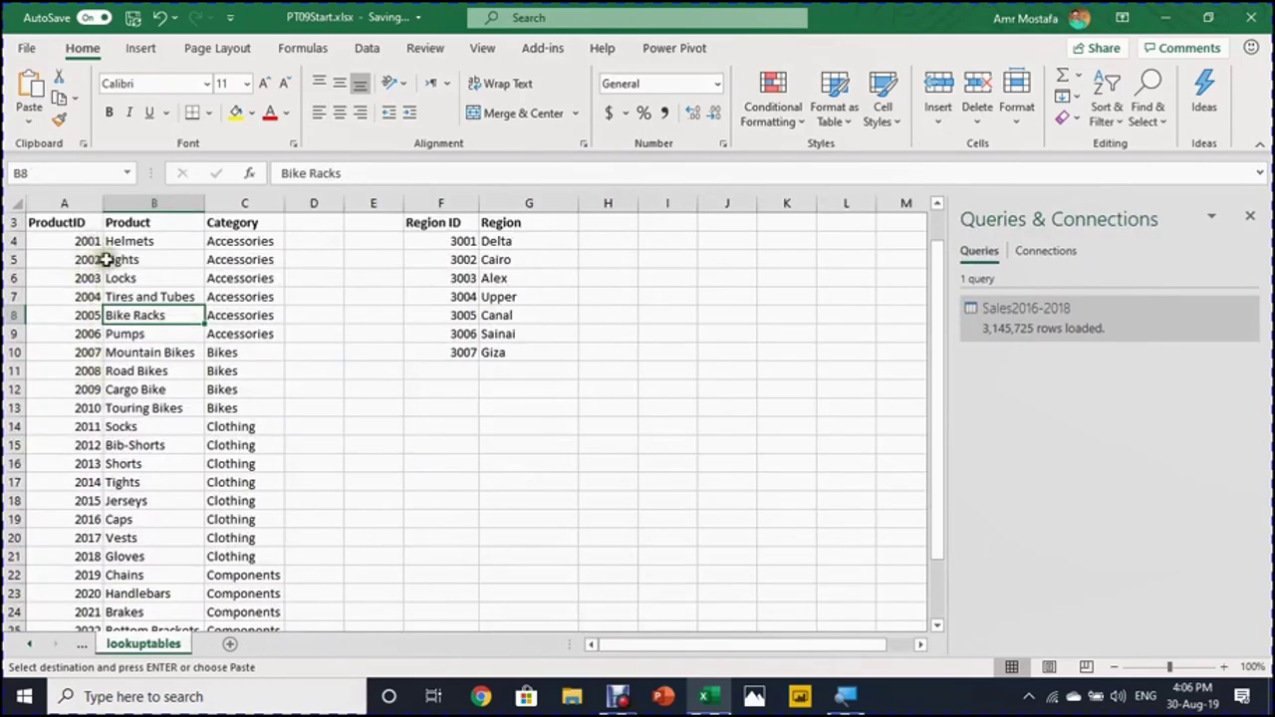
pyautogui.click(147, 239)
pyautogui.click(229, 243)
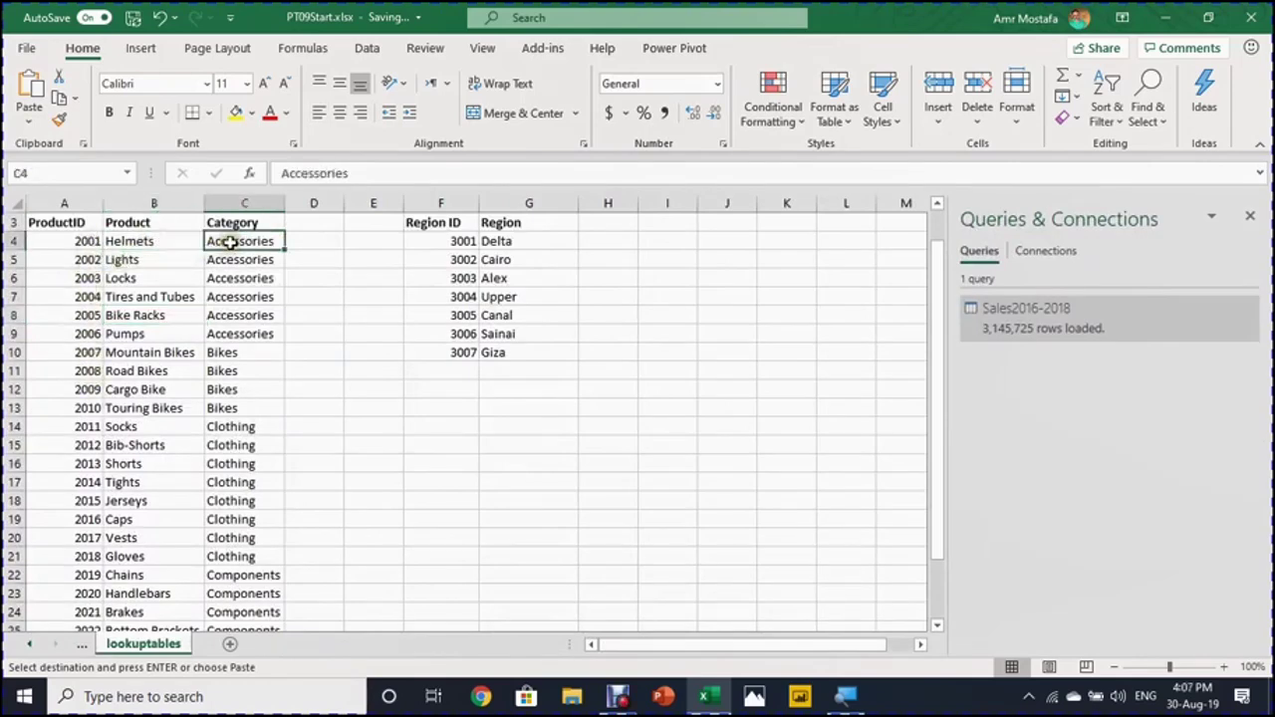
pyautogui.click(82, 241)
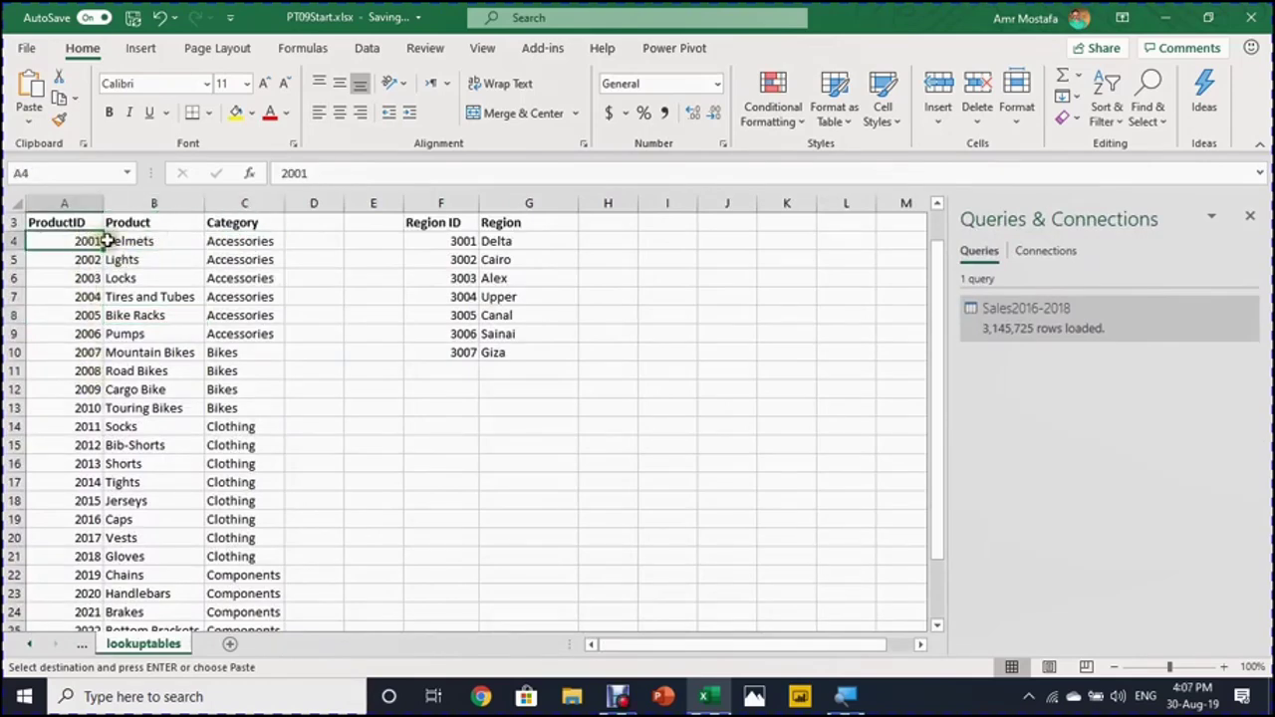
pyautogui.click(110, 241)
pyautogui.click(229, 242)
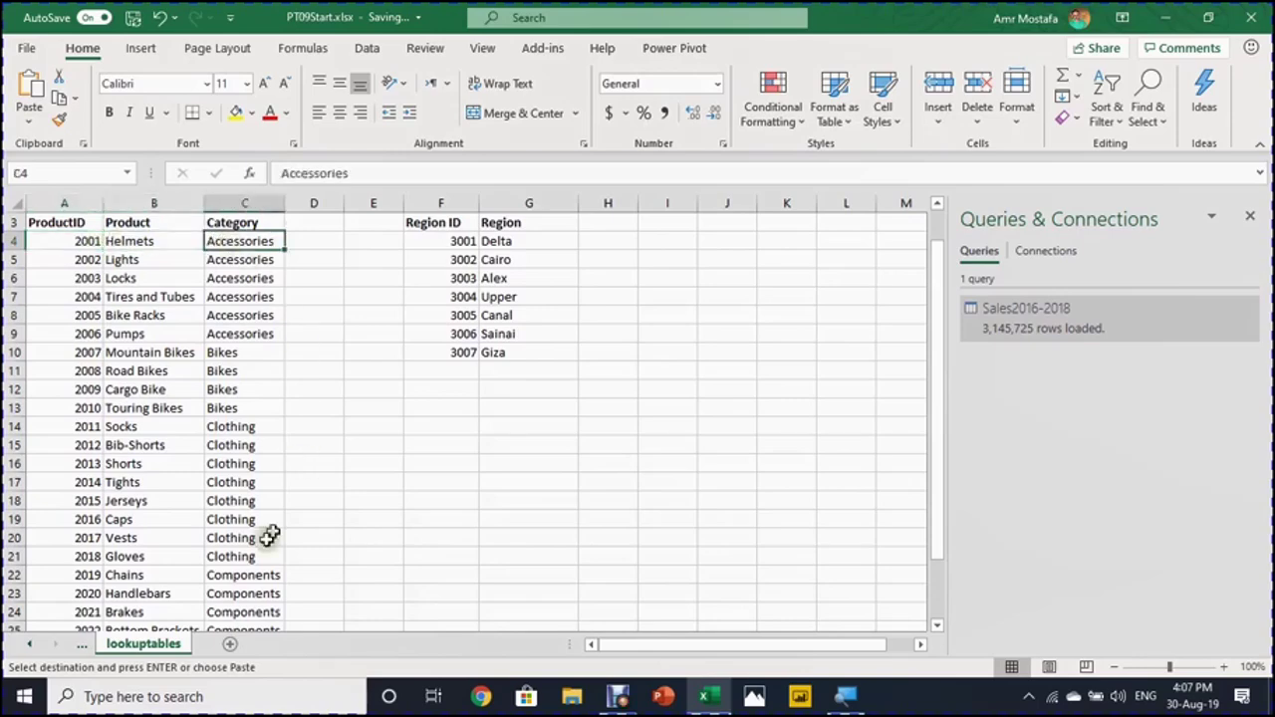
pyautogui.click(29, 644)
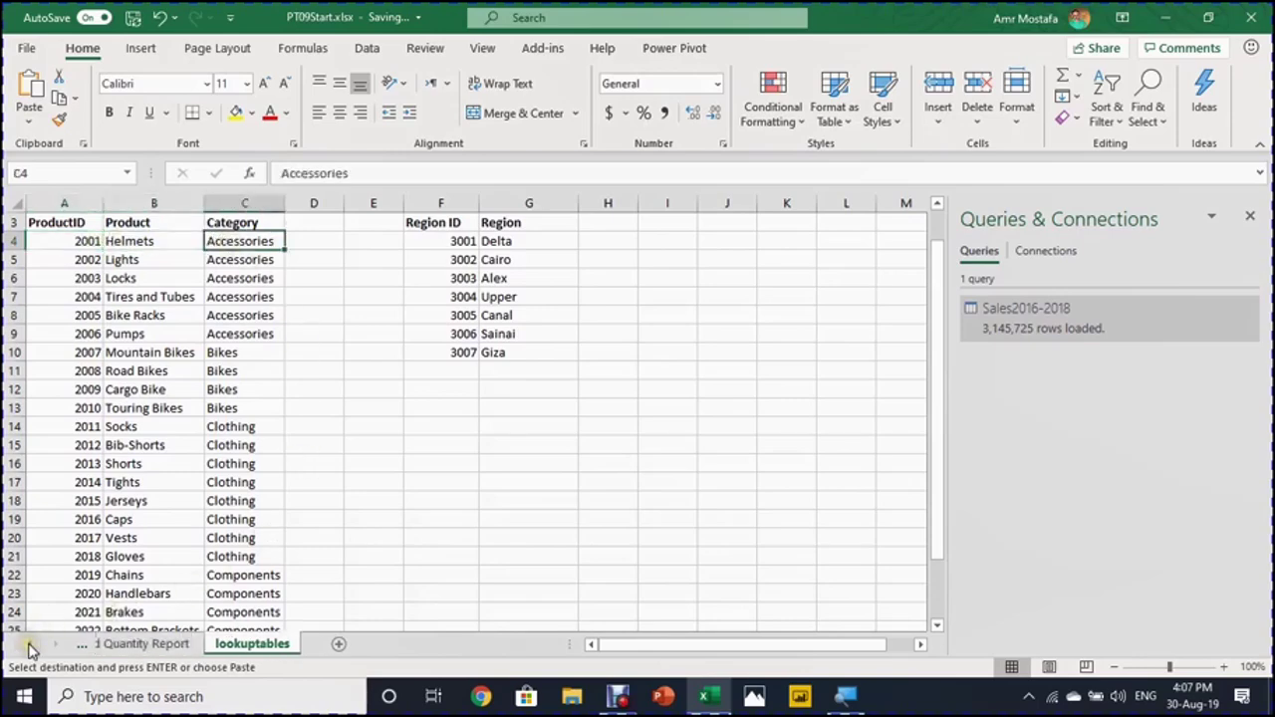
pyautogui.click(168, 643)
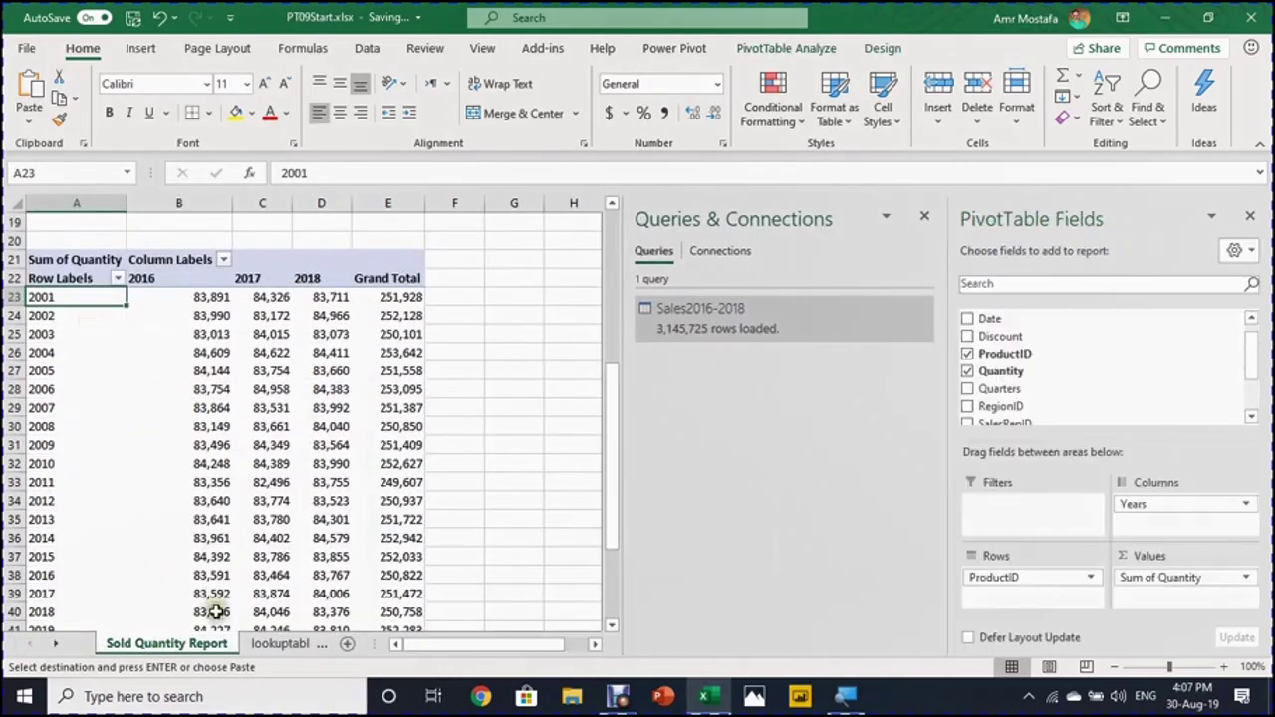
pyautogui.click(274, 644)
pyautogui.scroll(1, 196, 385)
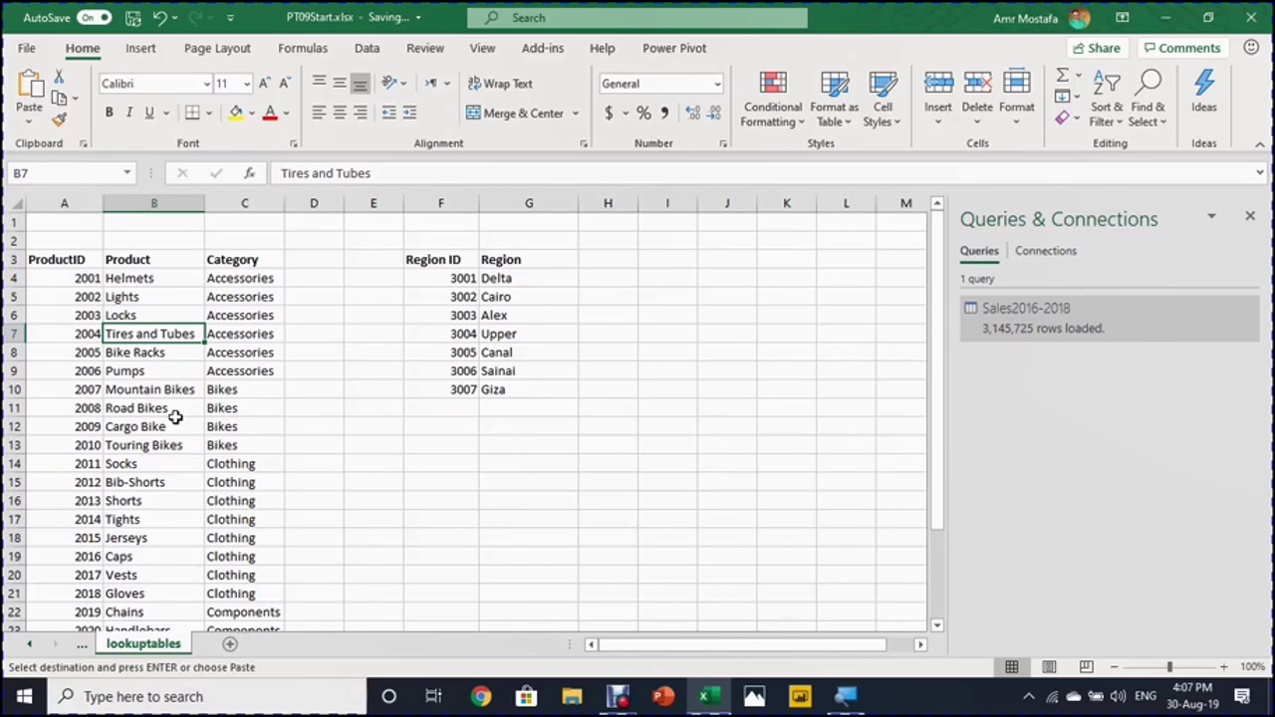
# - Convert the A3:C28 product list with headers into a table named ProductCategories
pyautogui.hotkey('ctrl', 't')
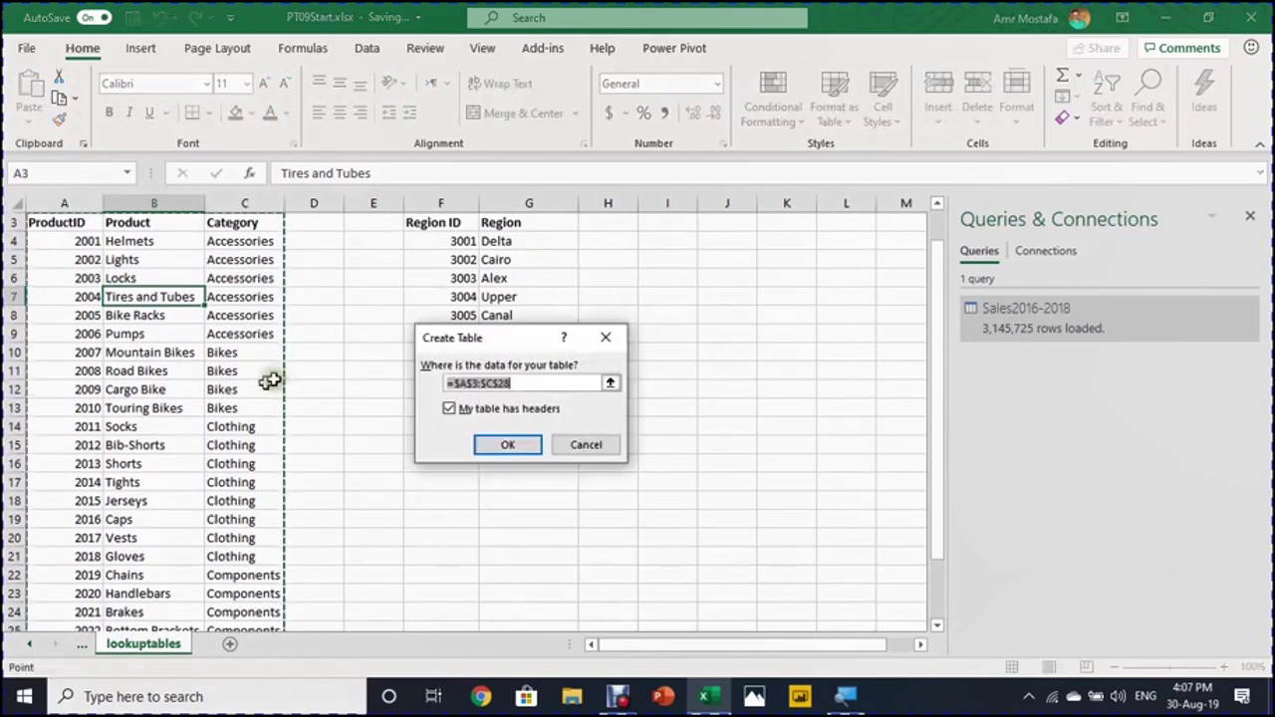
pyautogui.click(528, 449)
pyautogui.click(174, 296)
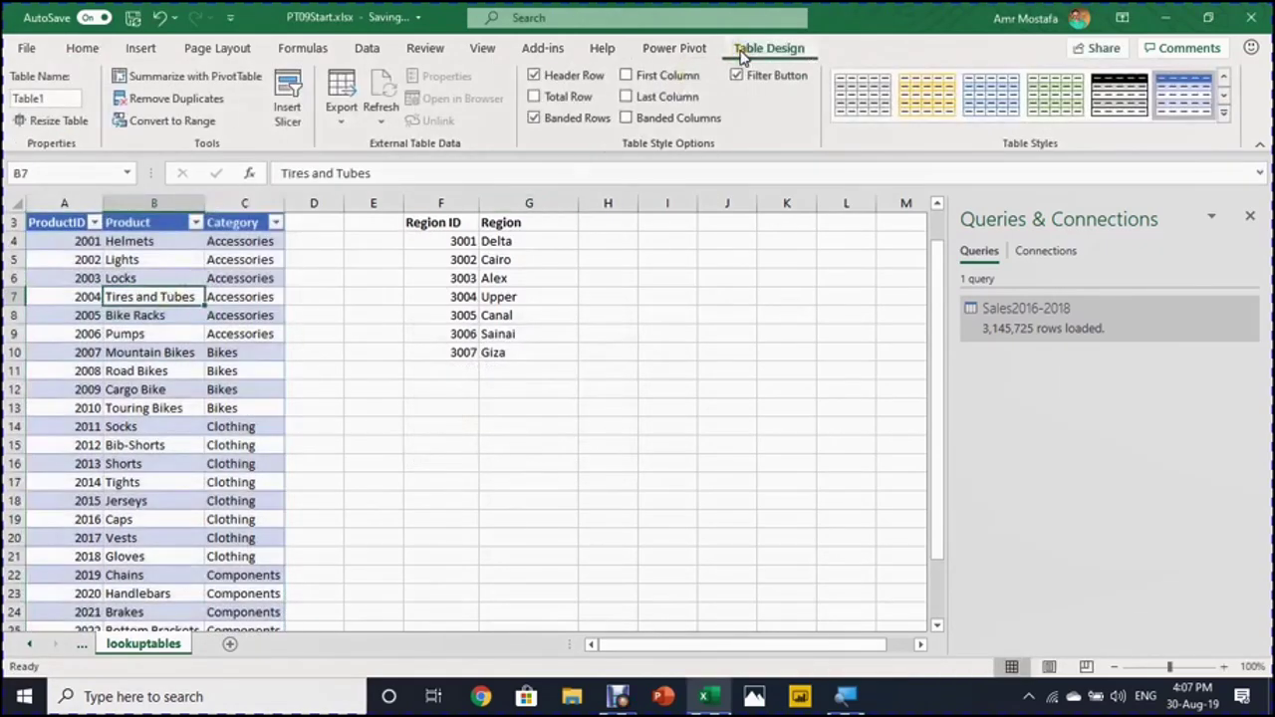
pyautogui.click(40, 98)
pyautogui.write('ProductCategories')
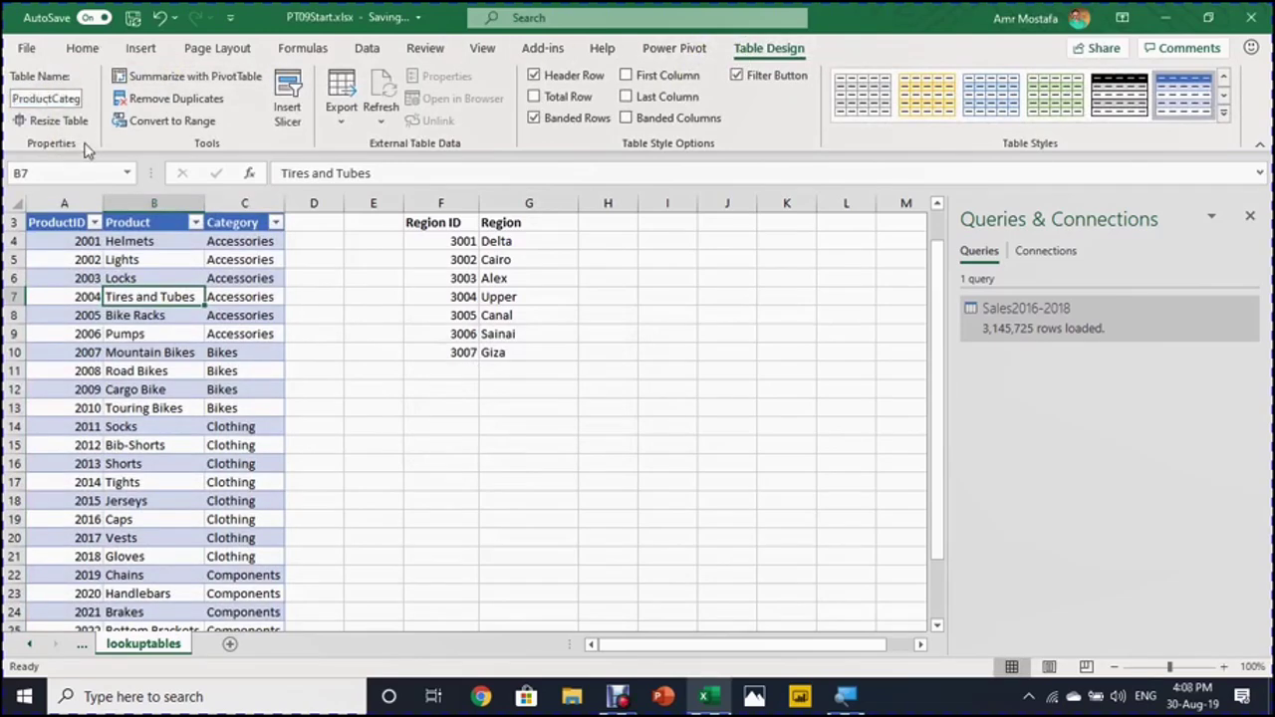
pyautogui.scroll(1, 127, 367)
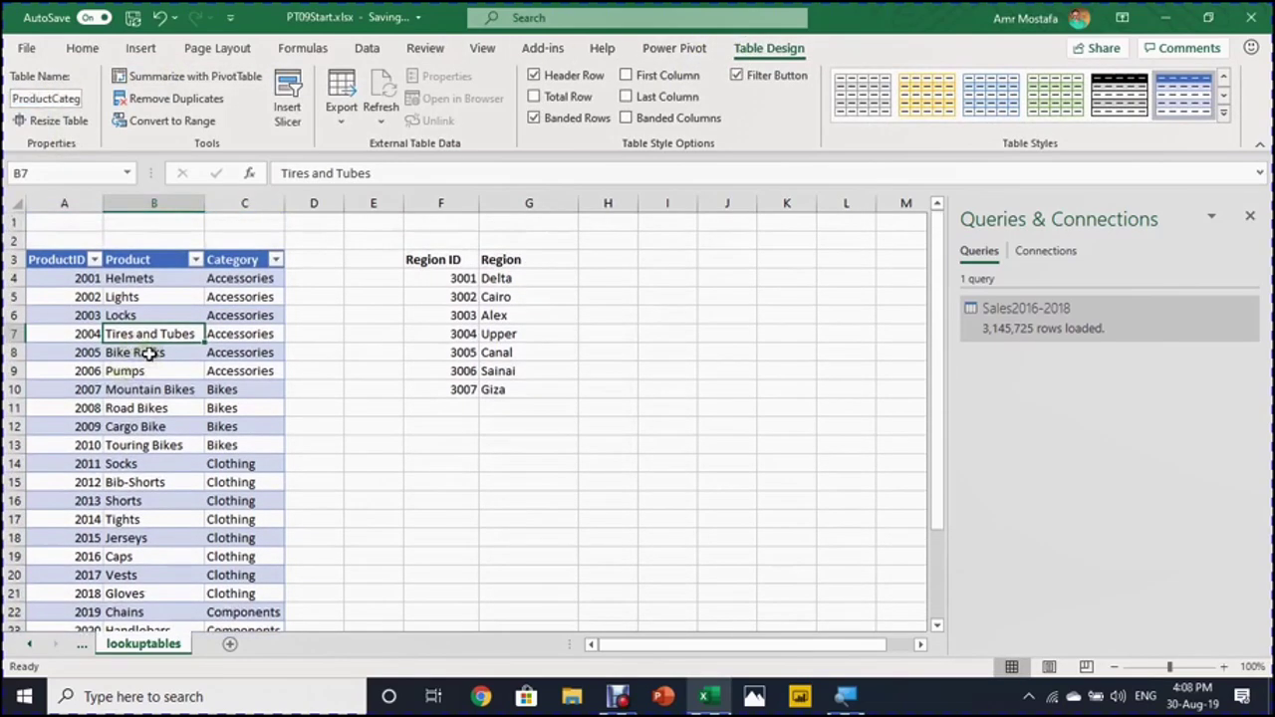
pyautogui.click(375, 50)
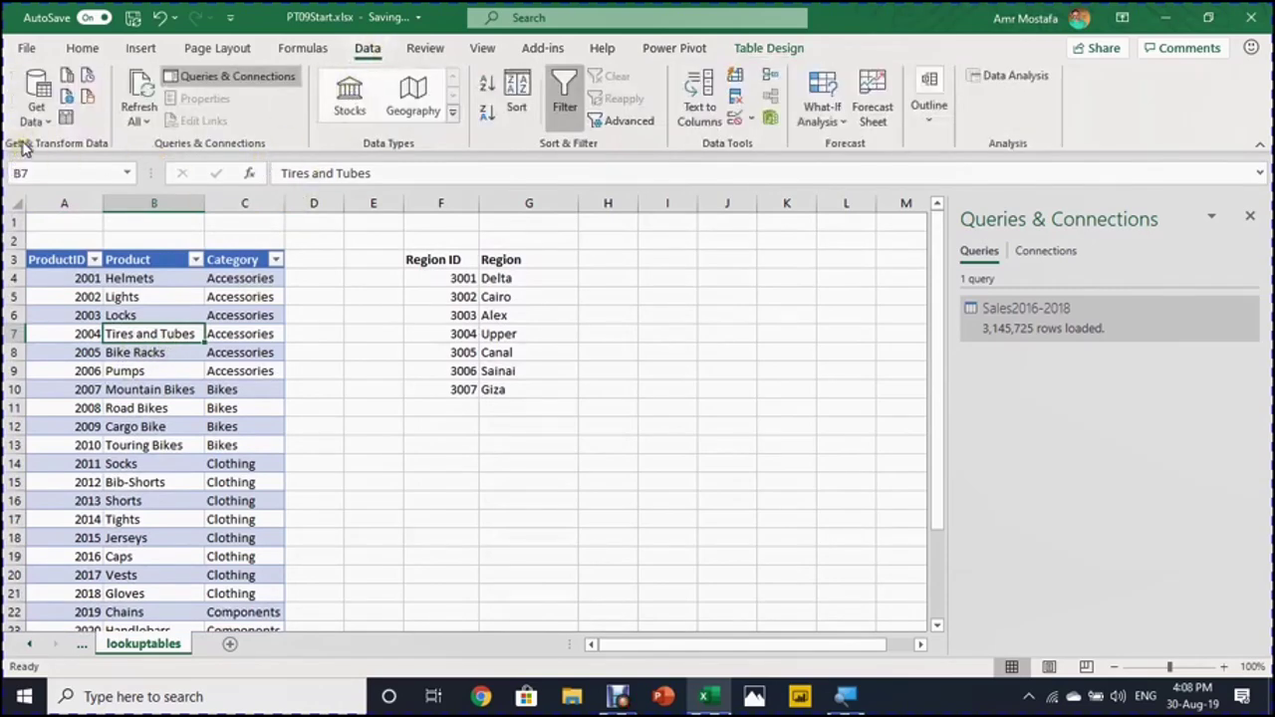
# - Load the ProductCategories table into Power Query via From Table/Range and show the Queries pane
pyautogui.click(68, 119)
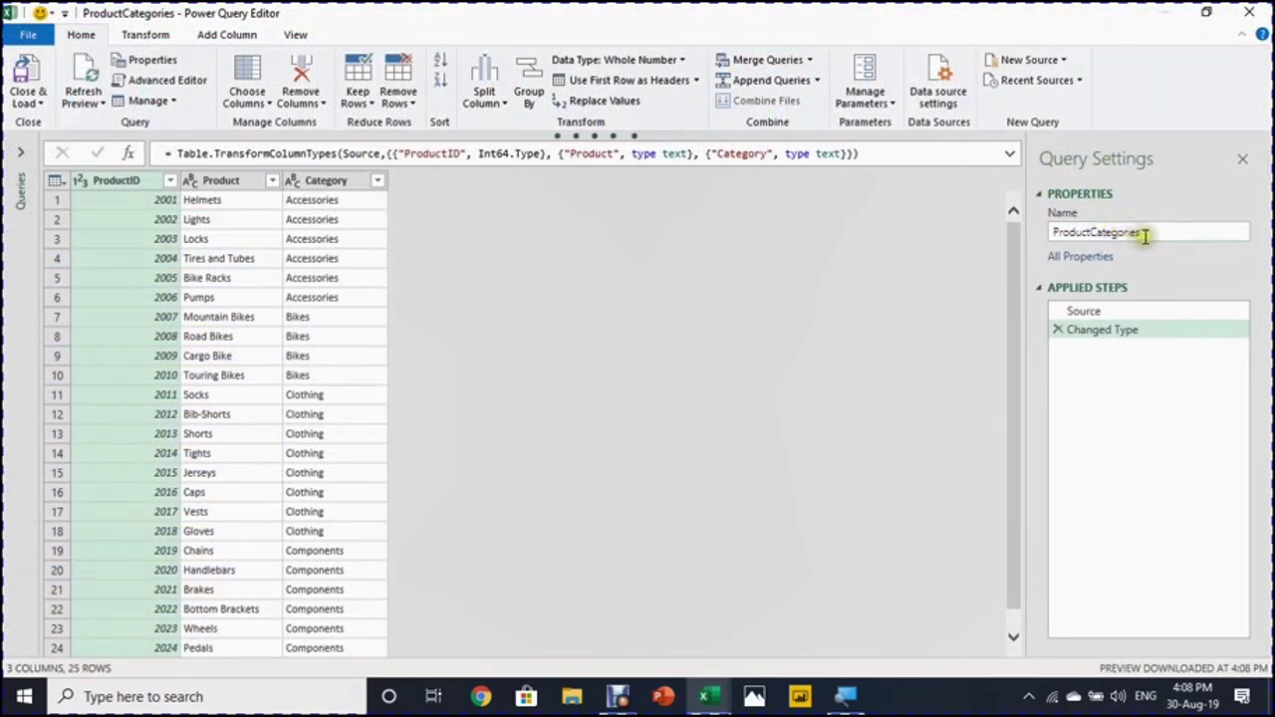
pyautogui.moveTo(1144, 235); pyautogui.dragTo(1048, 242)
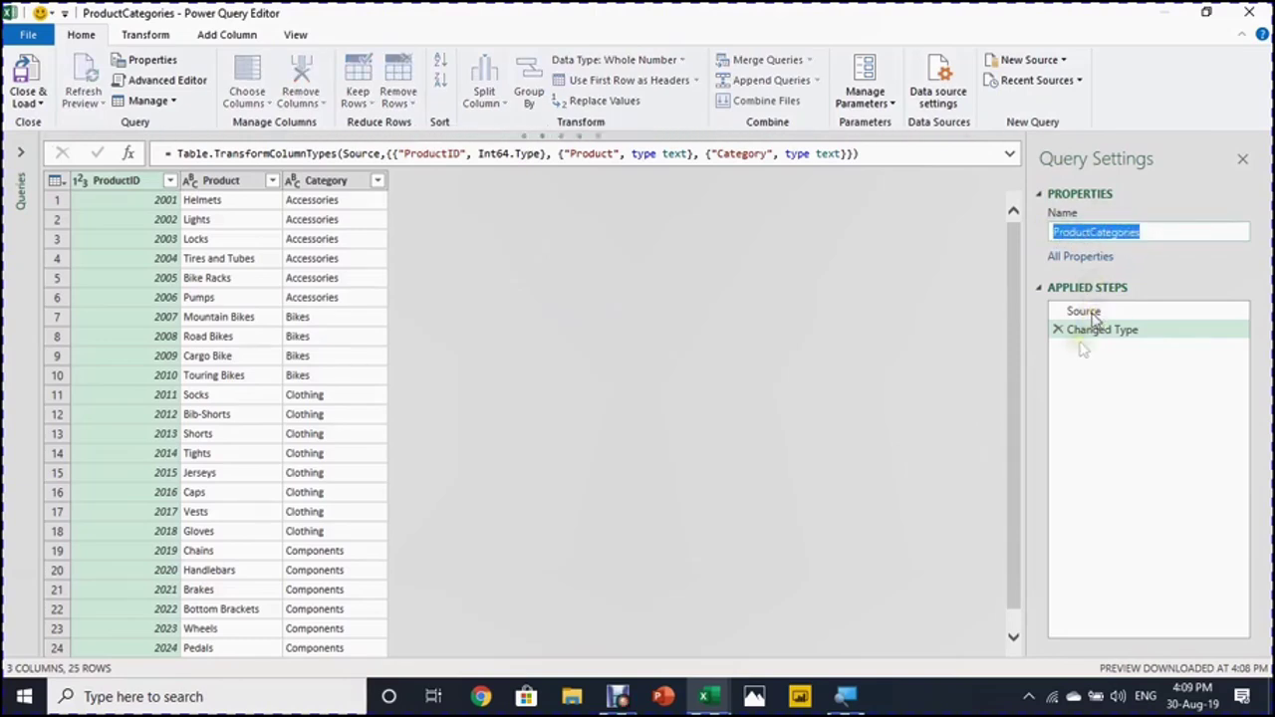
pyautogui.click(1116, 339)
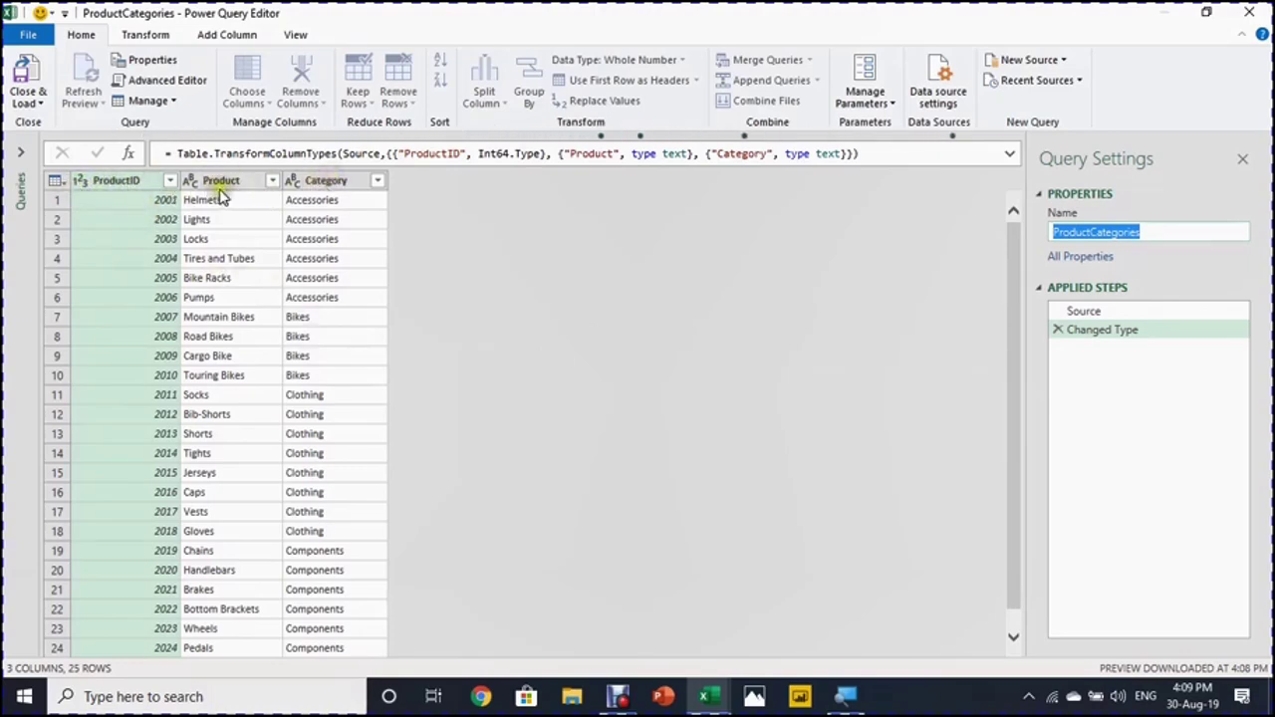
pyautogui.click(23, 157)
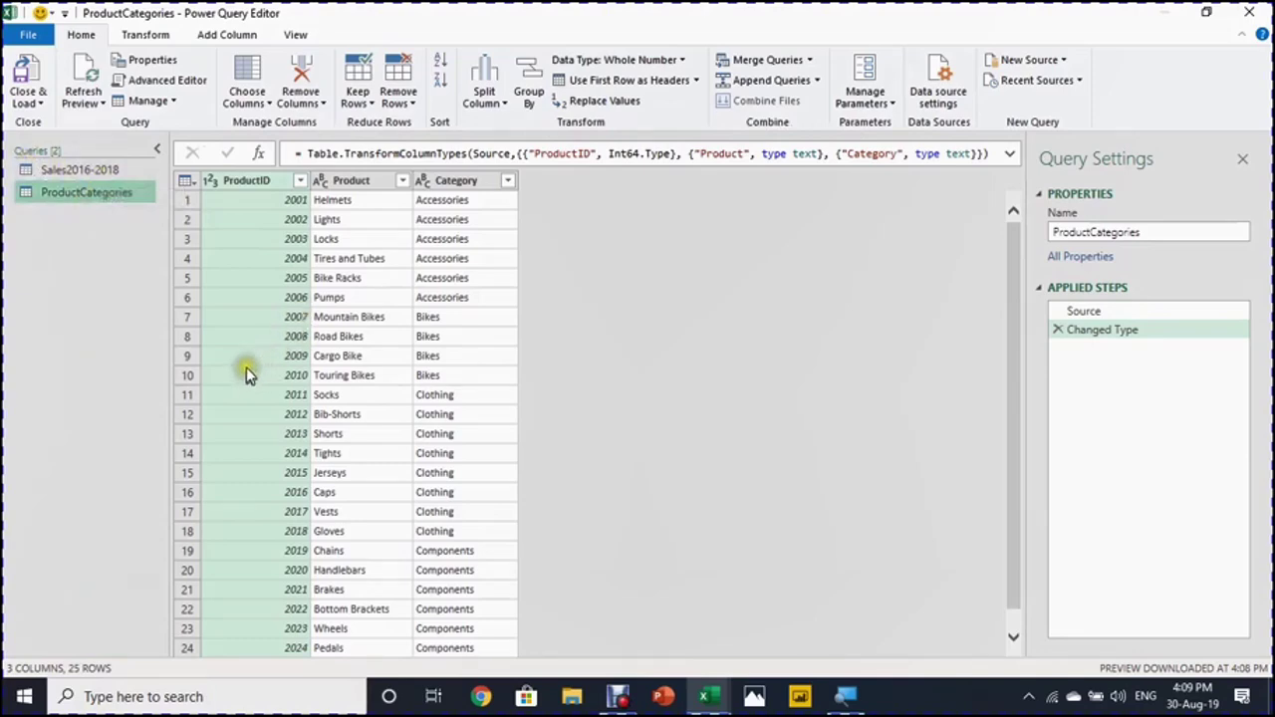
# - Select the Sales2016-2018 query and start Merge Queries on it
pyautogui.click(110, 172)
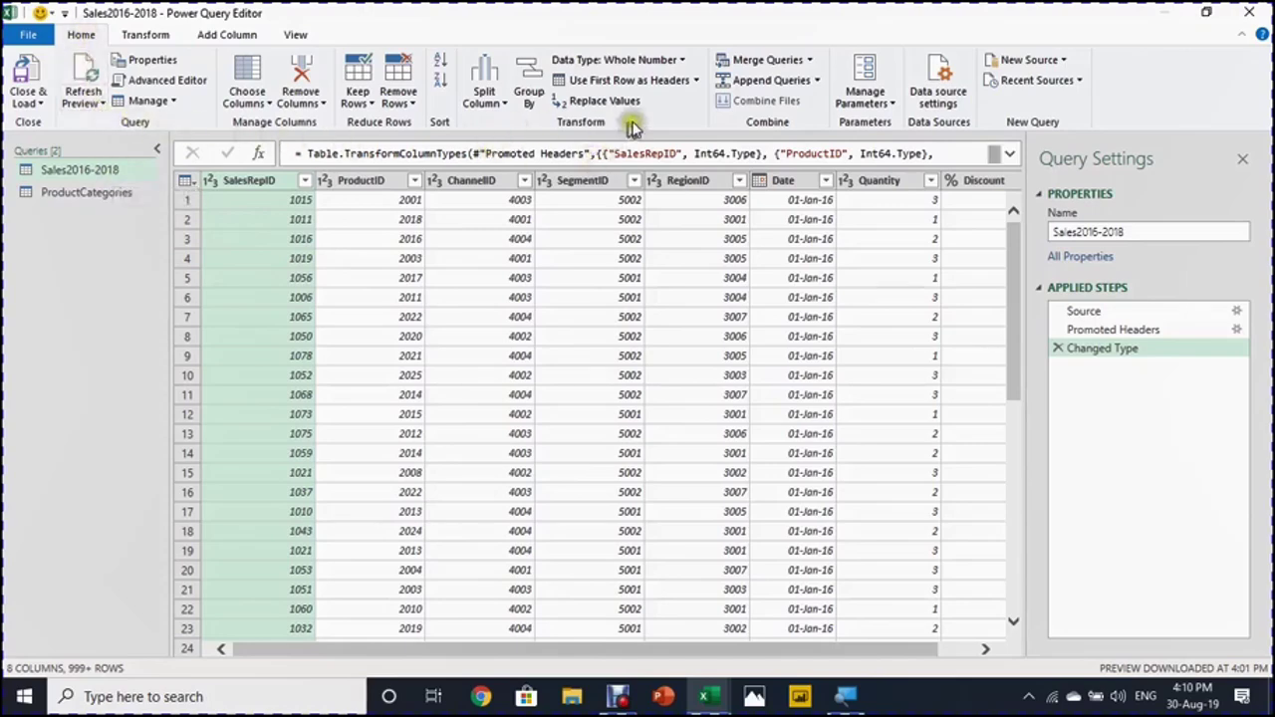
pyautogui.click(767, 61)
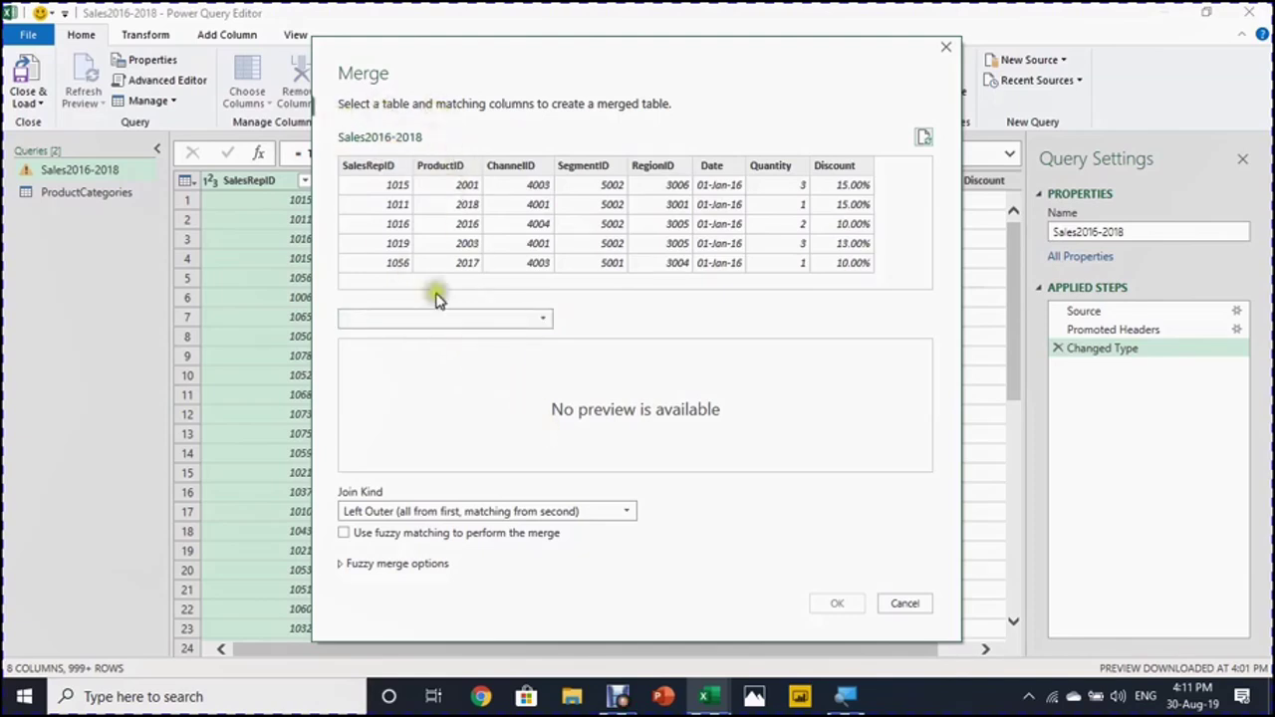
# - Merge with ProductCategories on ProductID using Left Outer join, matching all 3145725 rows
pyautogui.click(444, 320)
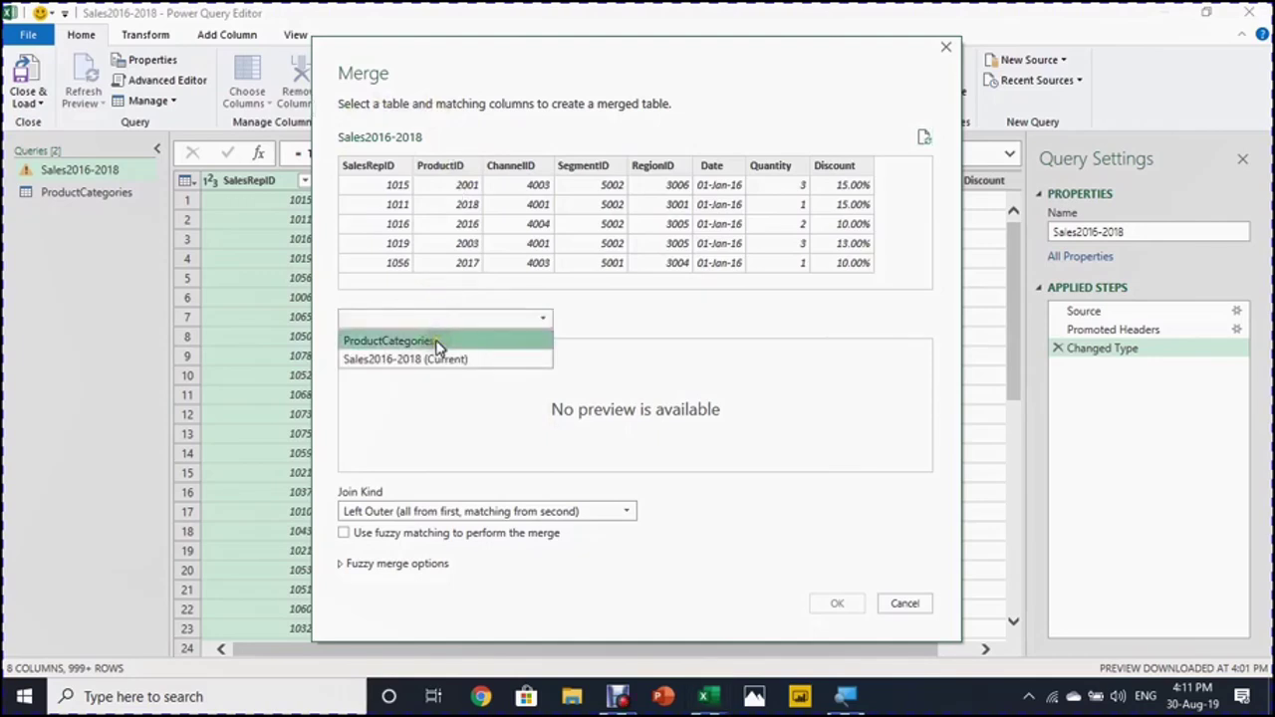
pyautogui.click(438, 343)
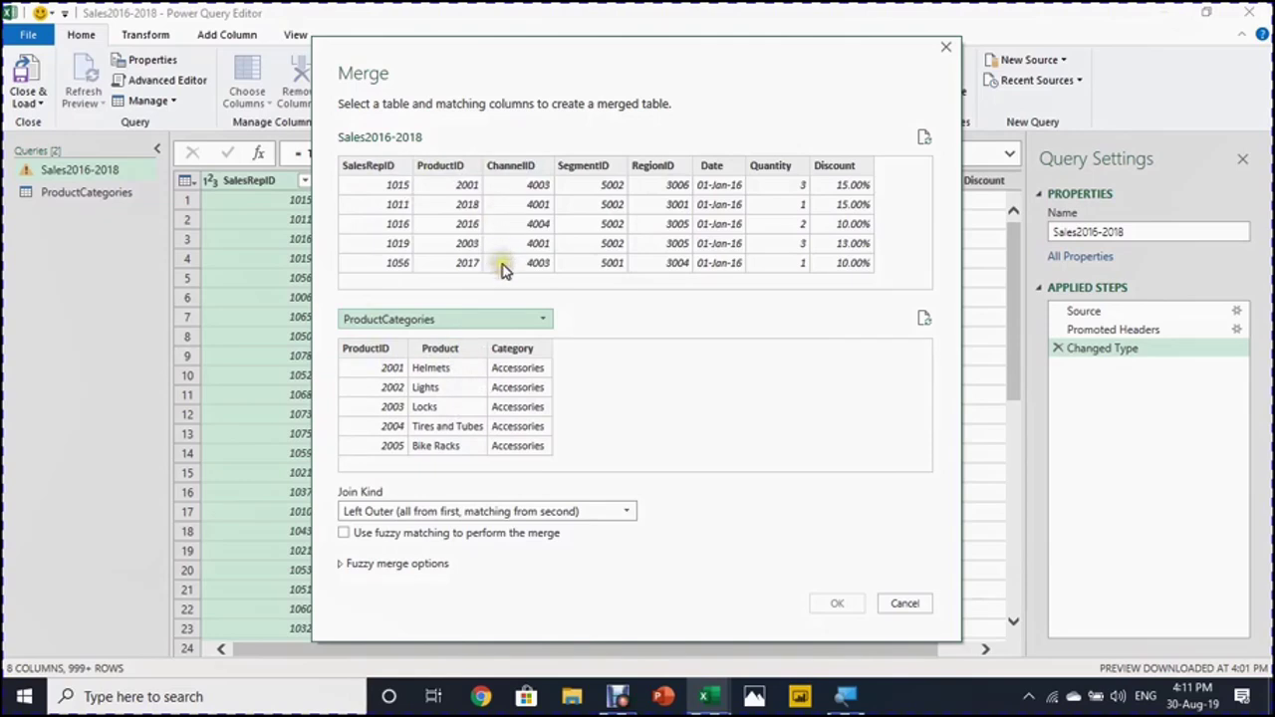
pyautogui.click(458, 168)
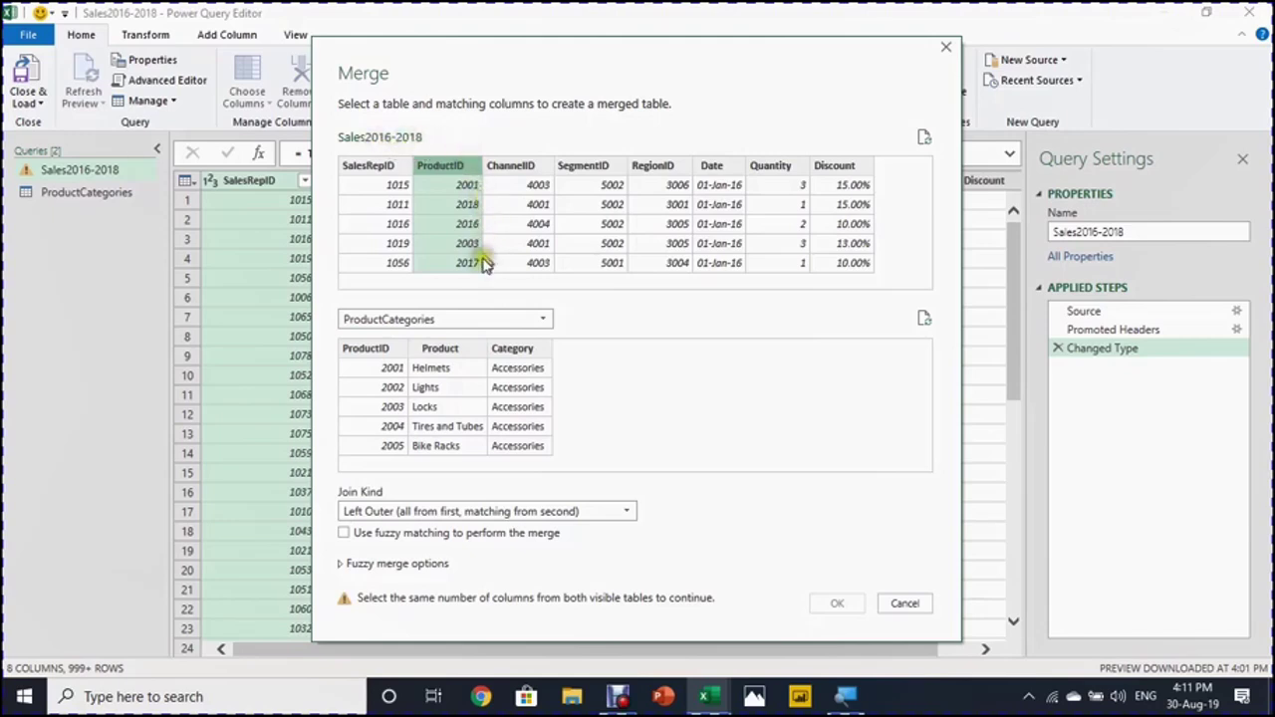
pyautogui.click(368, 350)
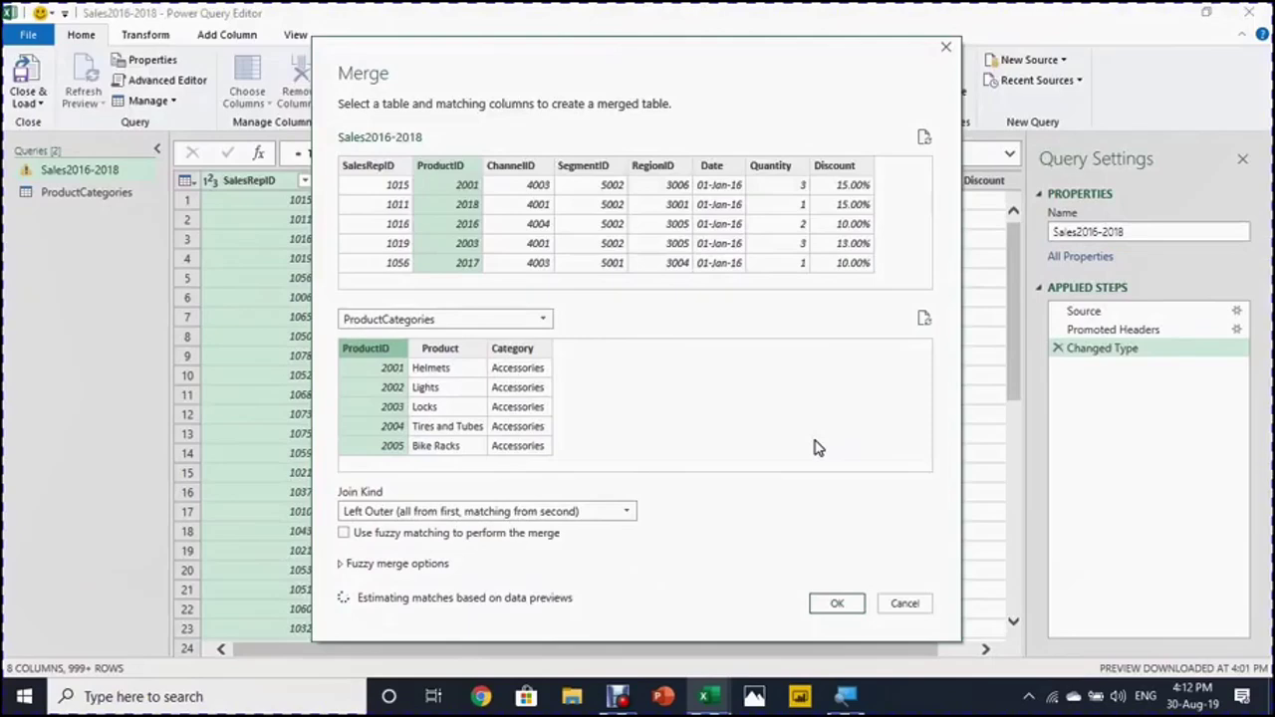
pyautogui.click(470, 186)
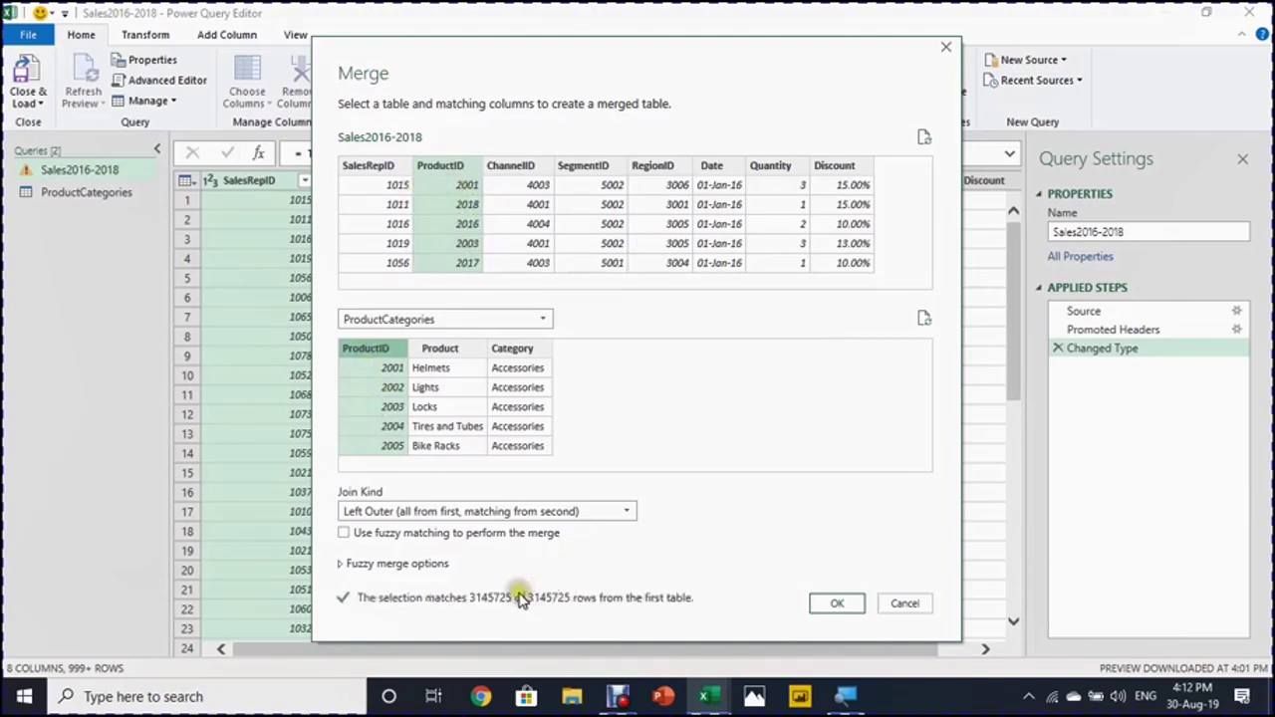
# - Apply the merge and preview the nested ProductCategories matches for rows 1 to 3
pyautogui.click(837, 604)
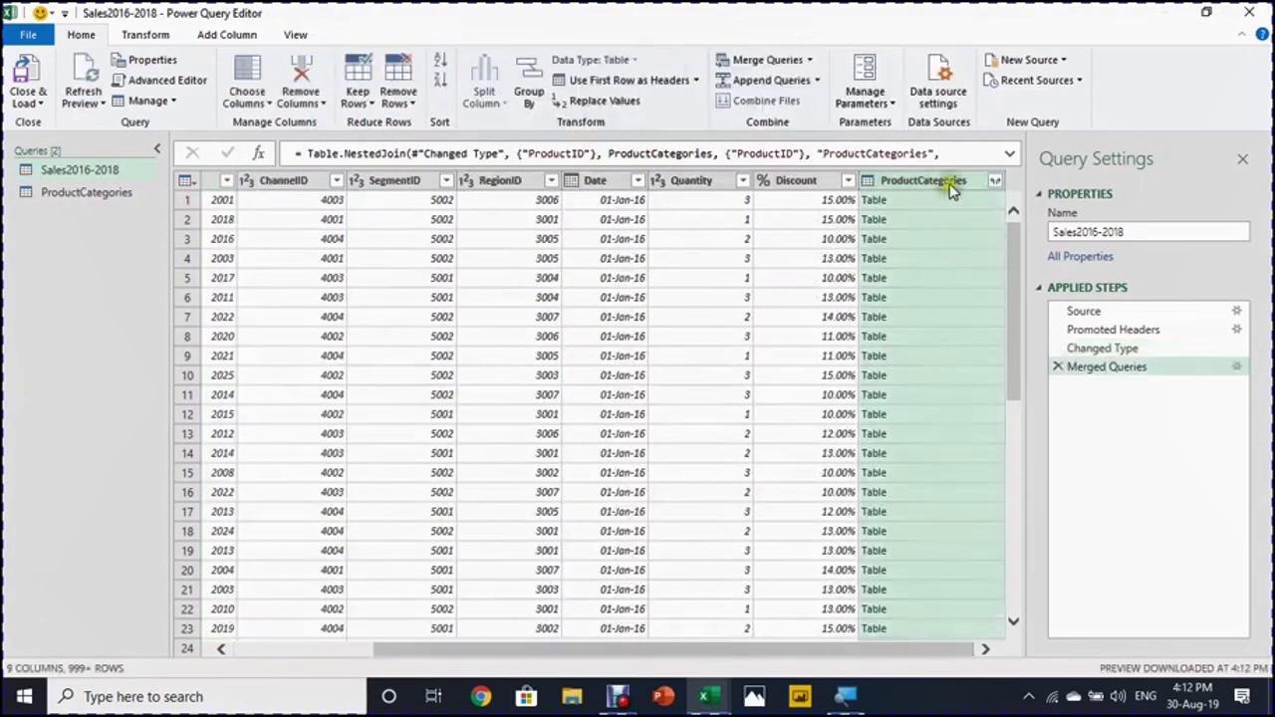
pyautogui.click(938, 200)
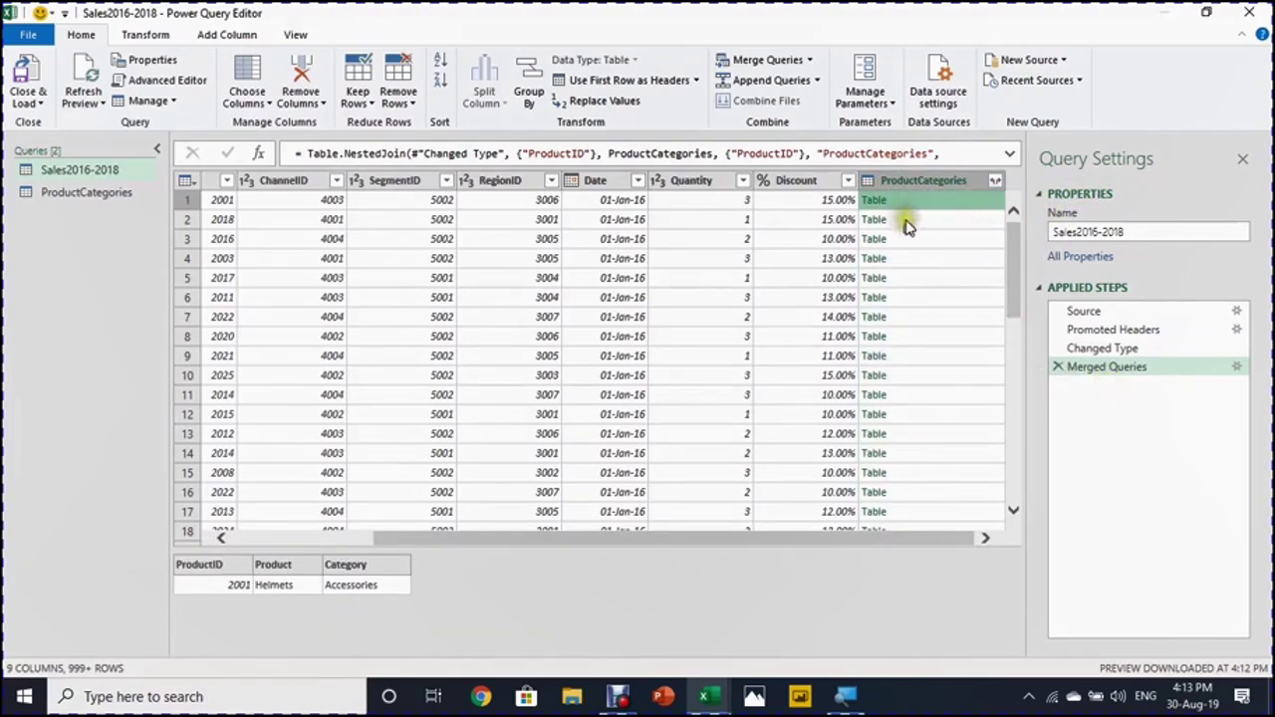
pyautogui.click(964, 223)
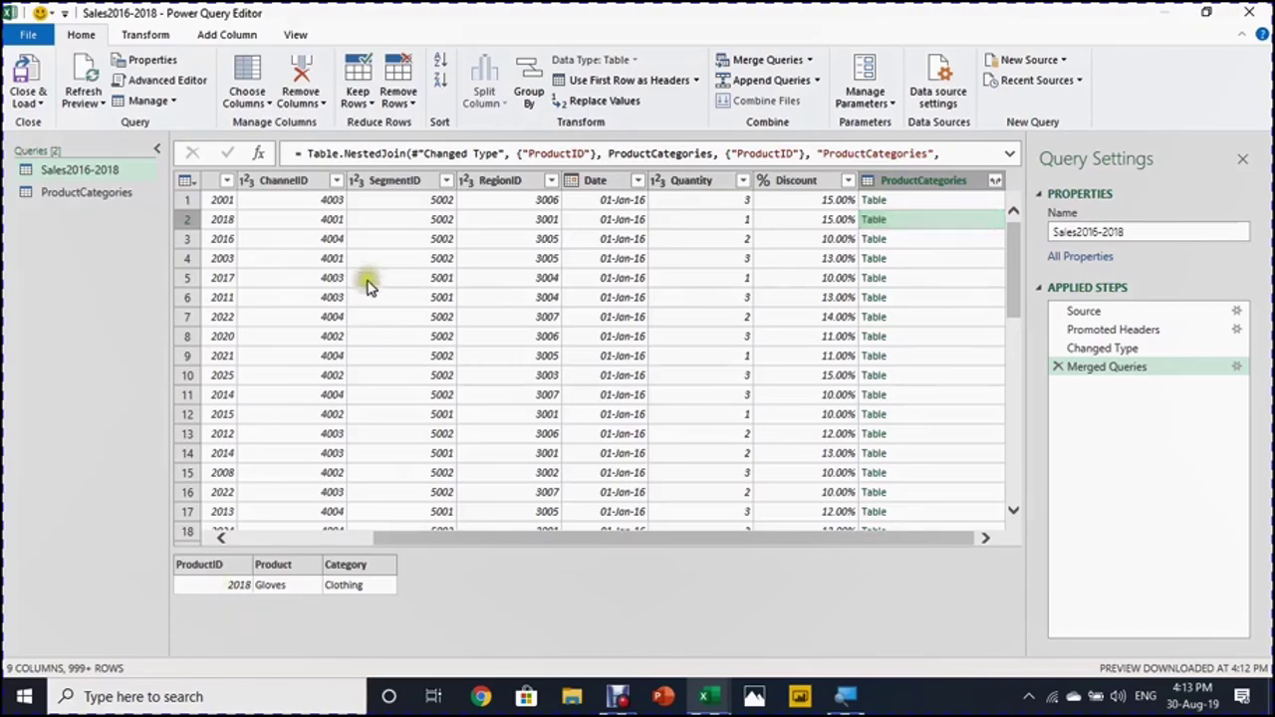
pyautogui.hscroll(-5, 229, 239)
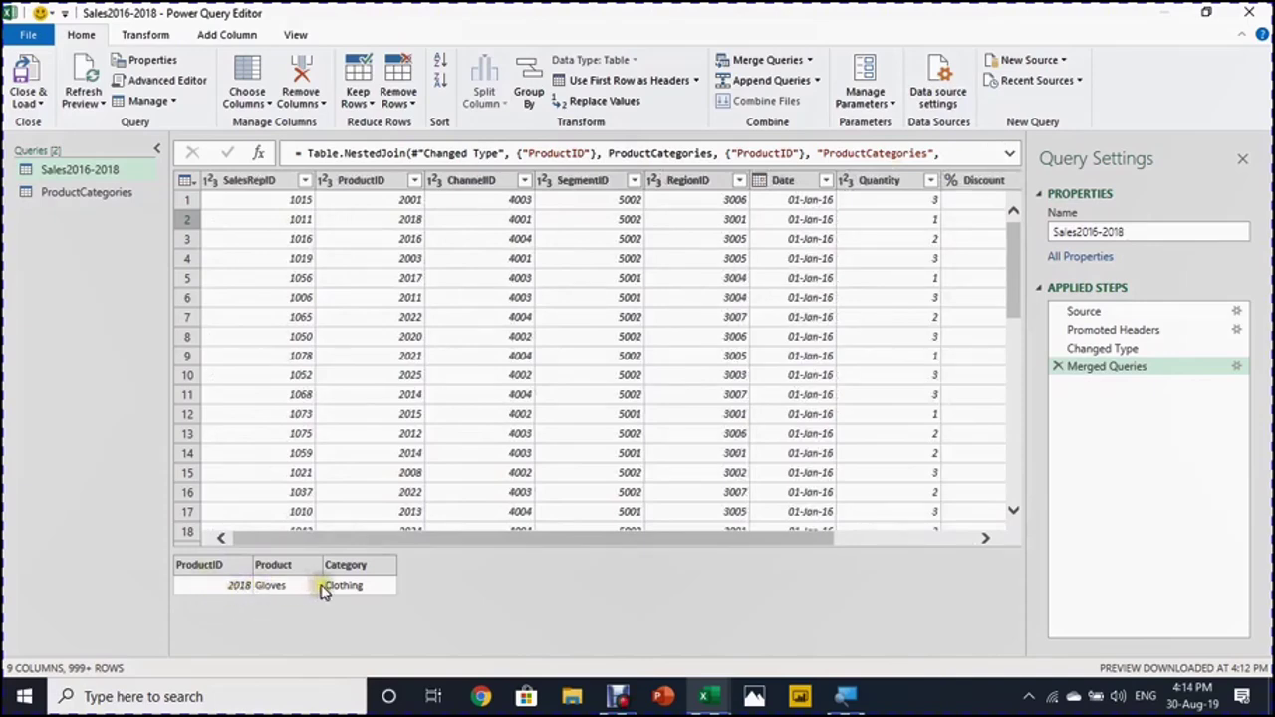
pyautogui.moveTo(329, 538); pyautogui.dragTo(649, 503)
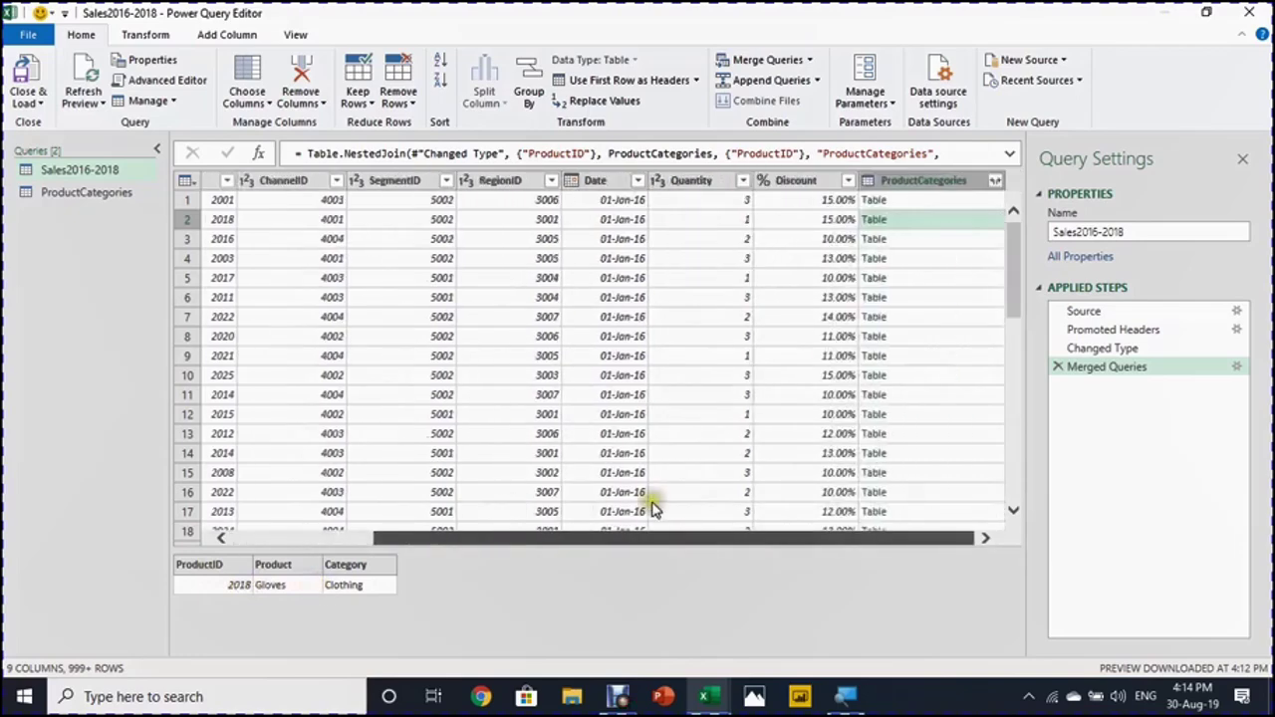
pyautogui.click(947, 244)
pyautogui.moveTo(783, 541); pyautogui.dragTo(570, 545)
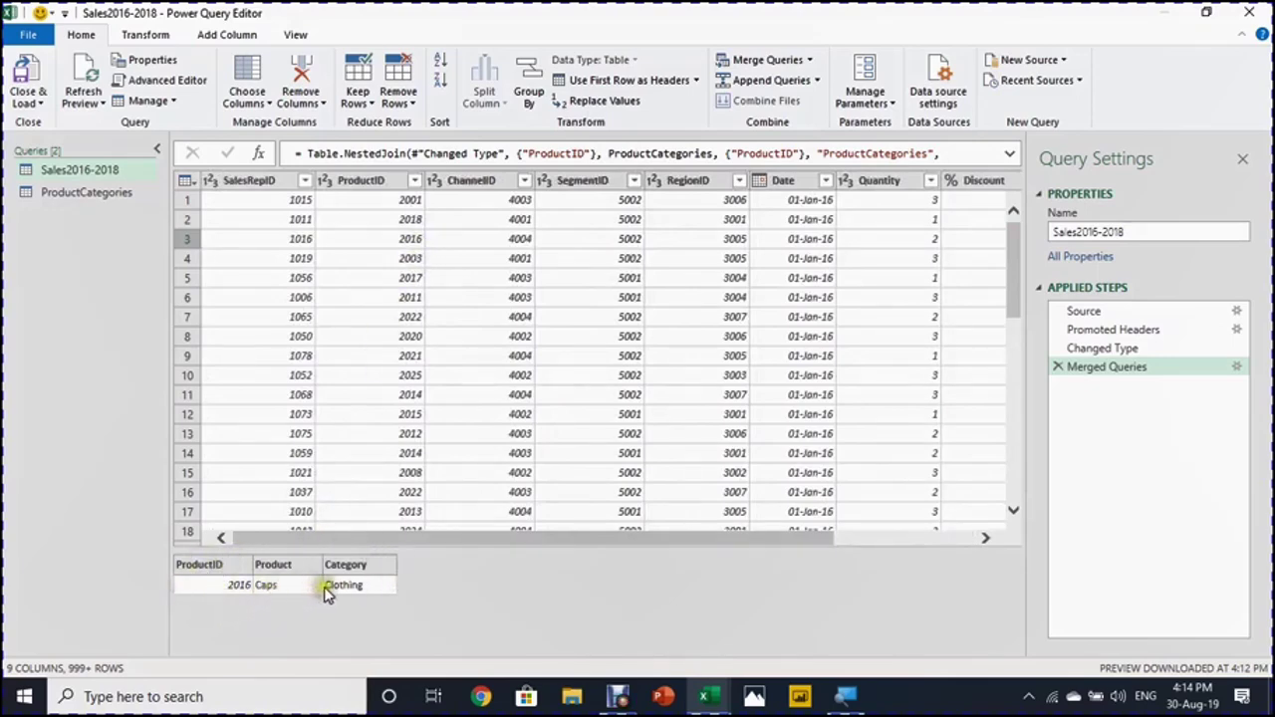
pyautogui.moveTo(417, 541); pyautogui.dragTo(794, 455)
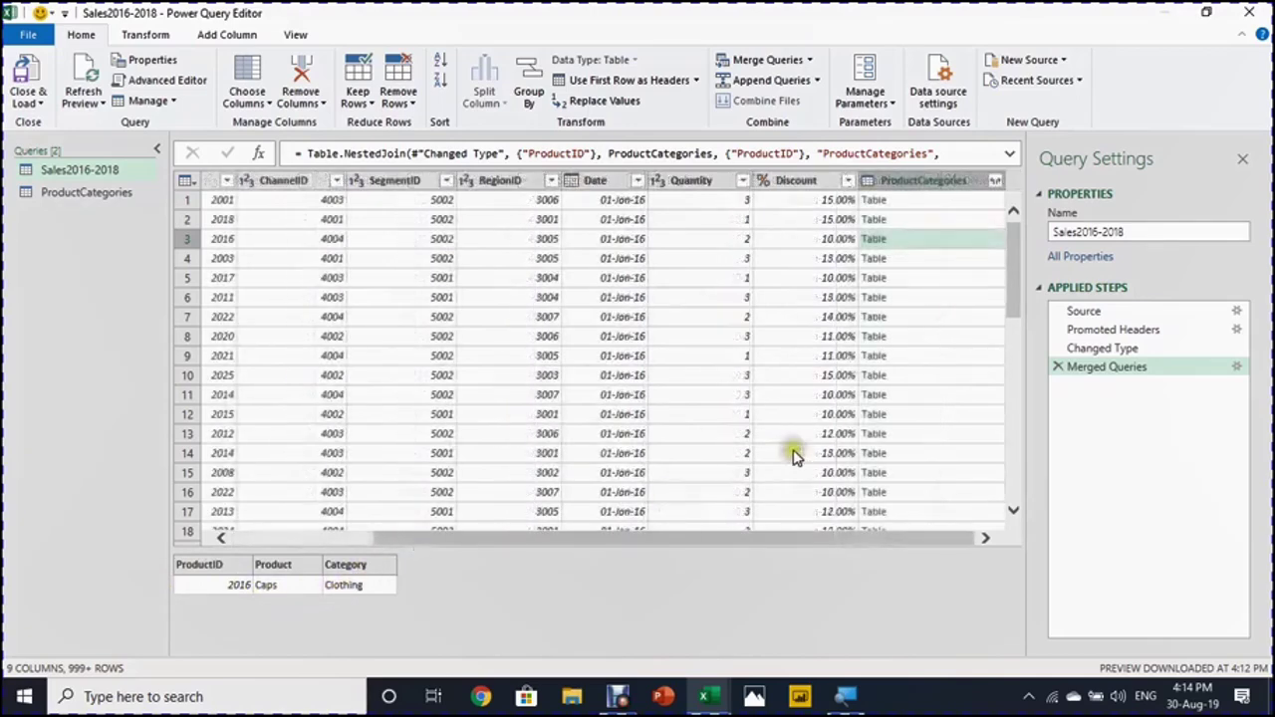
# - Expand ProductCategories into only Product and Category, without ProductID or the name prefix
pyautogui.click(997, 184)
pyautogui.click(996, 182)
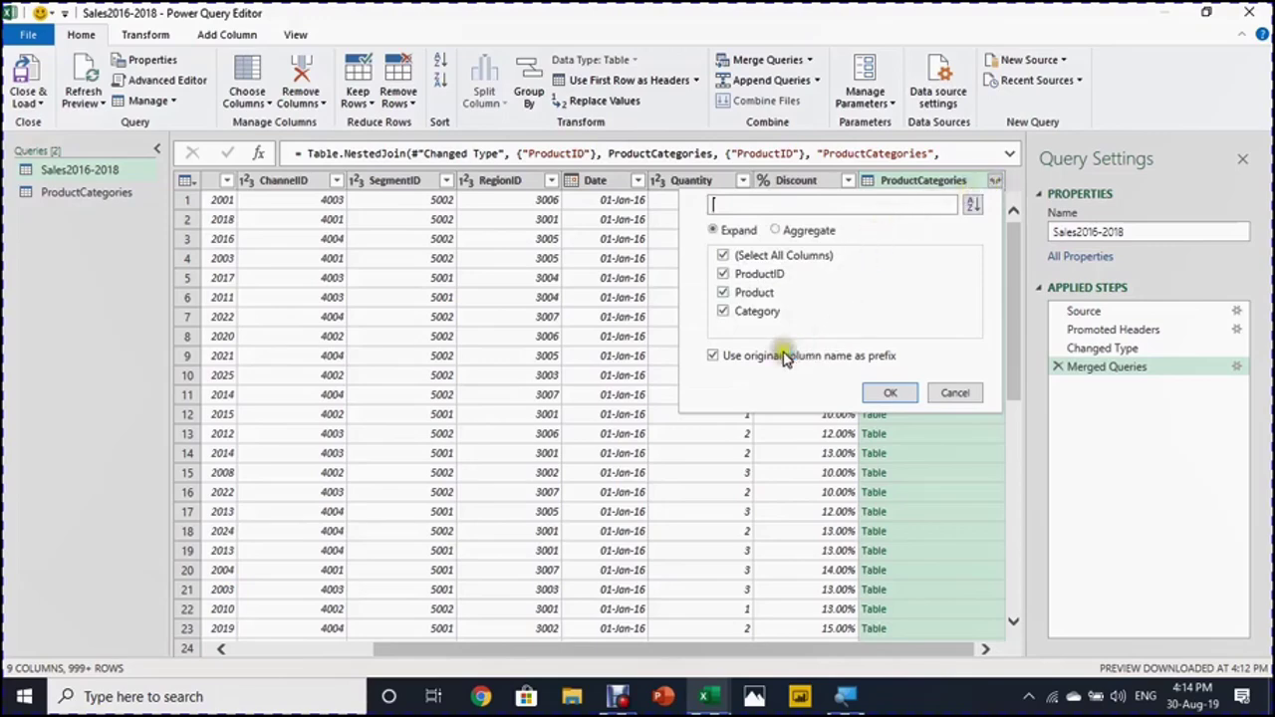
pyautogui.click(715, 360)
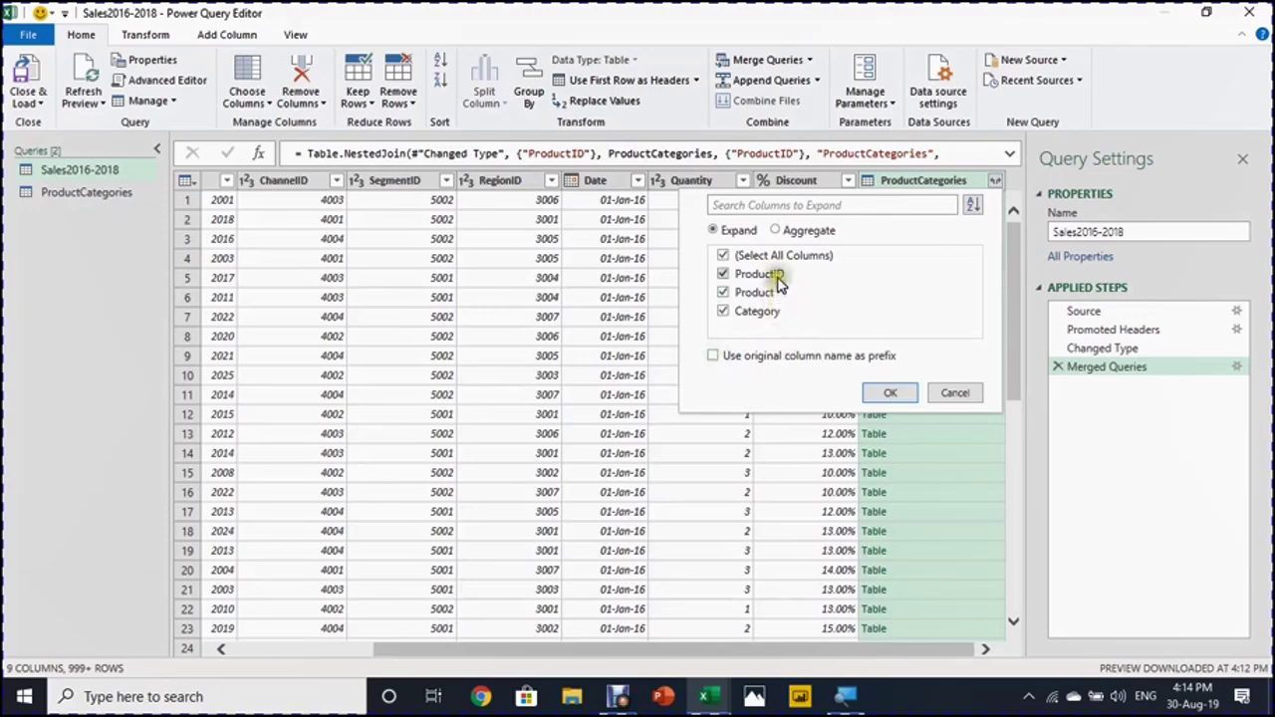
pyautogui.click(723, 275)
pyautogui.click(875, 396)
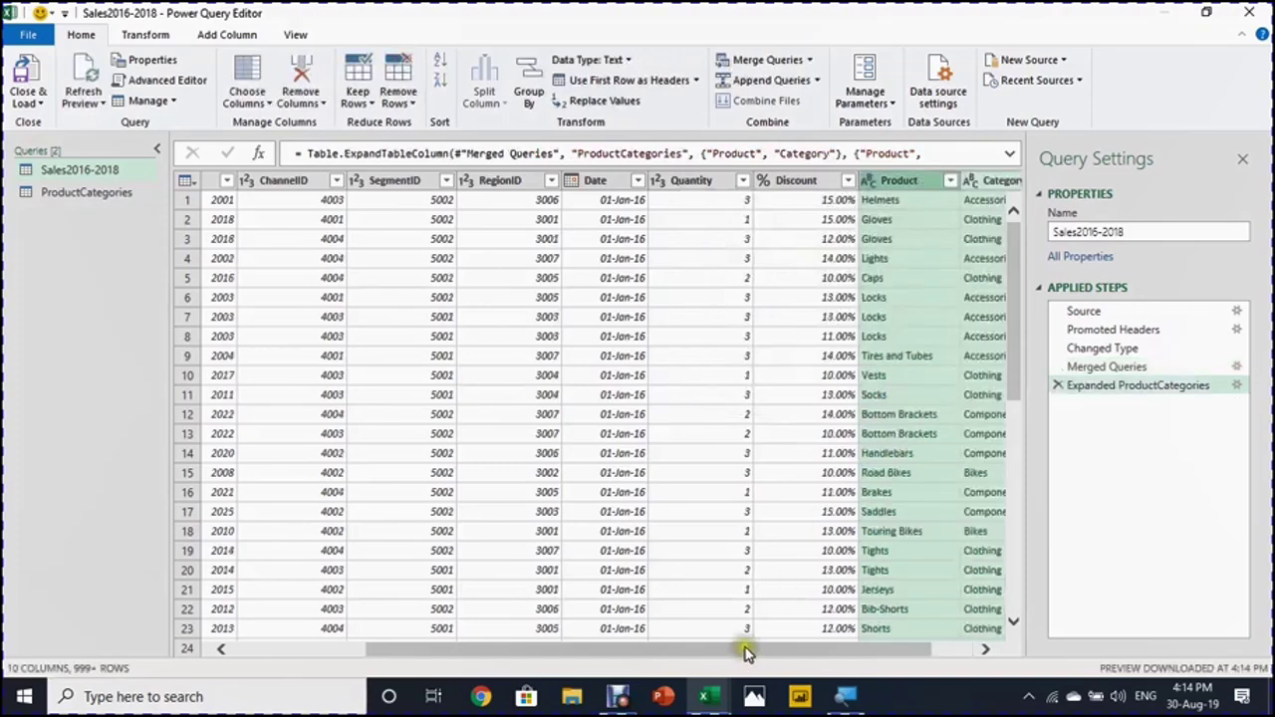
pyautogui.moveTo(746, 652); pyautogui.dragTo(856, 637)
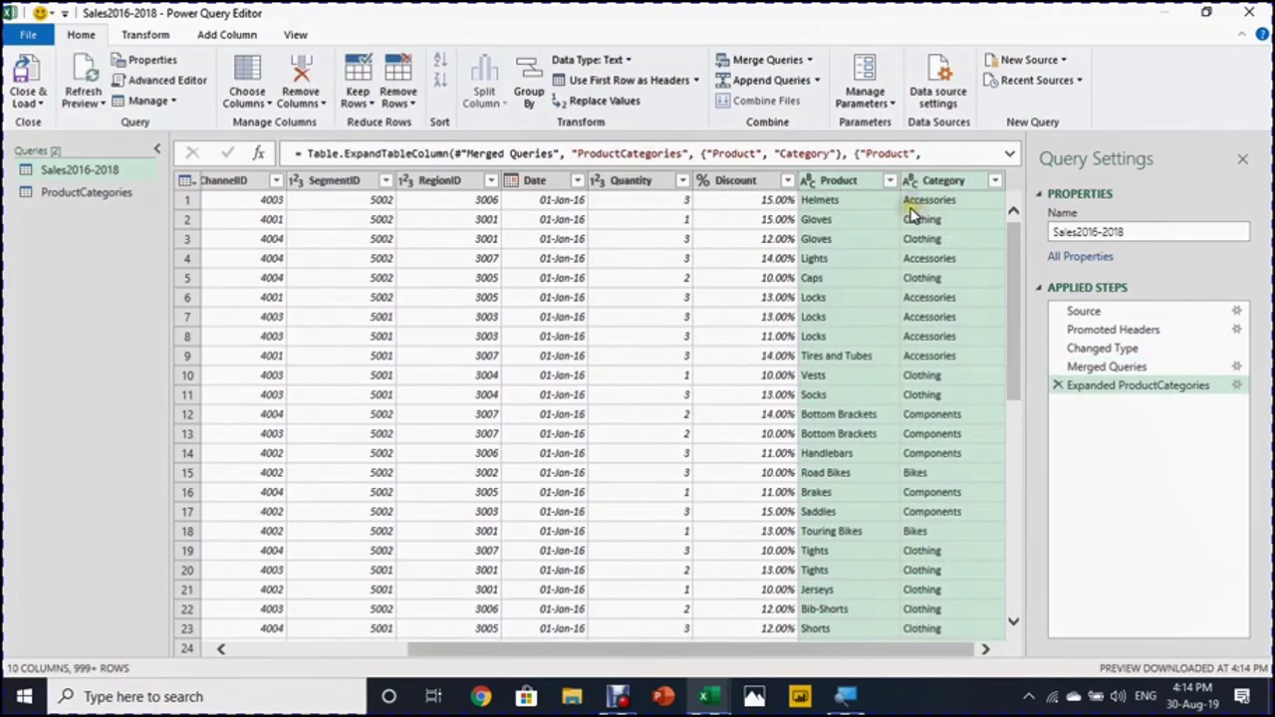
# - Close & Load To with Only Create Connection, so ProductCategories stays connection-only
pyautogui.click(30, 101)
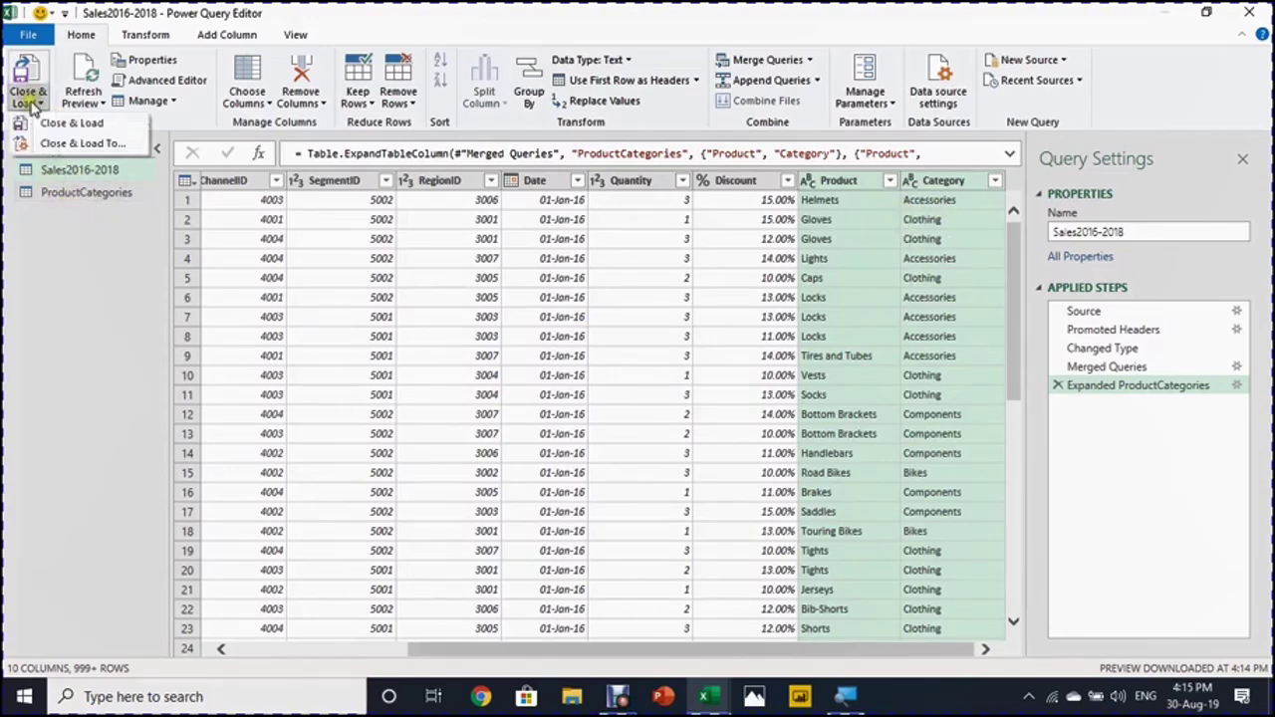
pyautogui.click(57, 147)
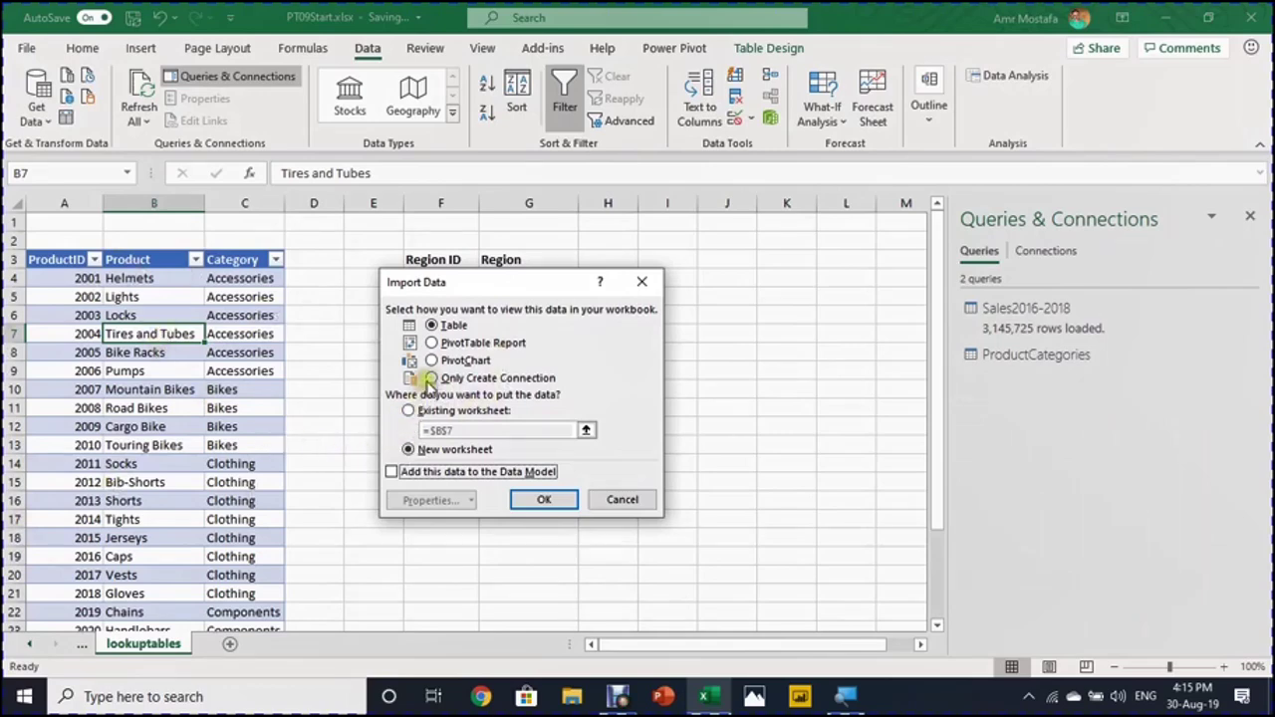
pyautogui.click(433, 379)
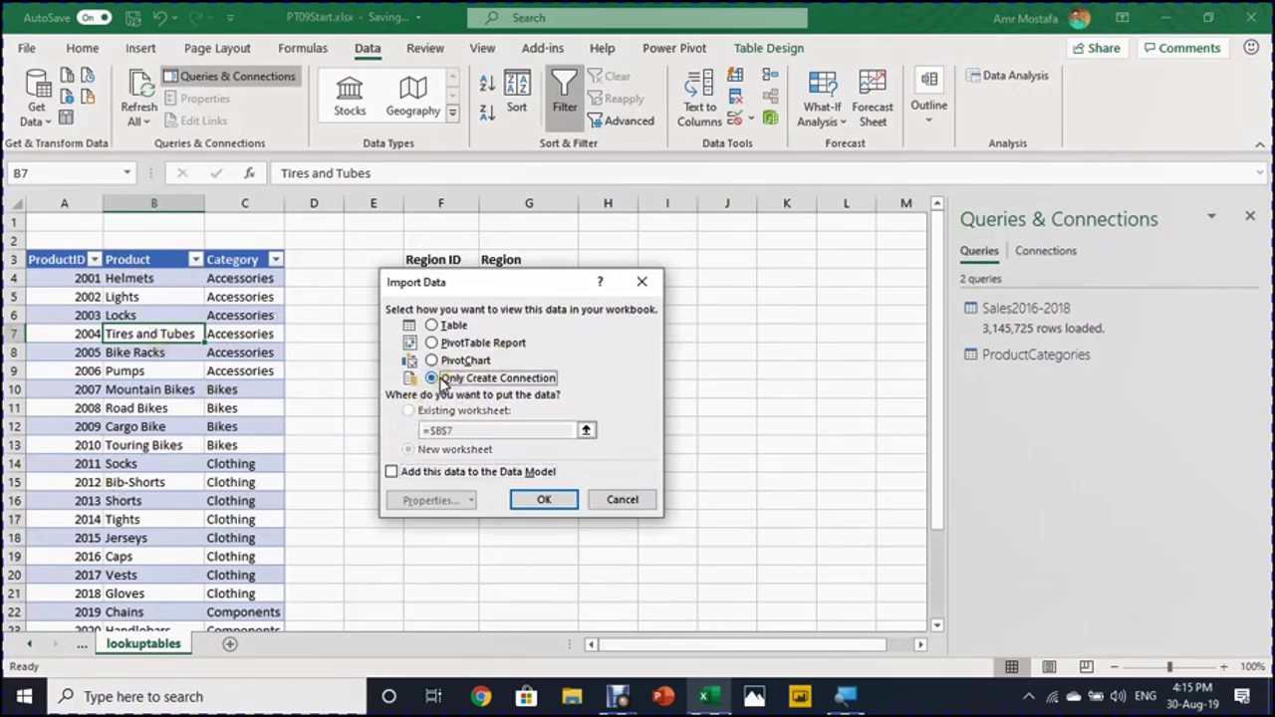
pyautogui.click(541, 504)
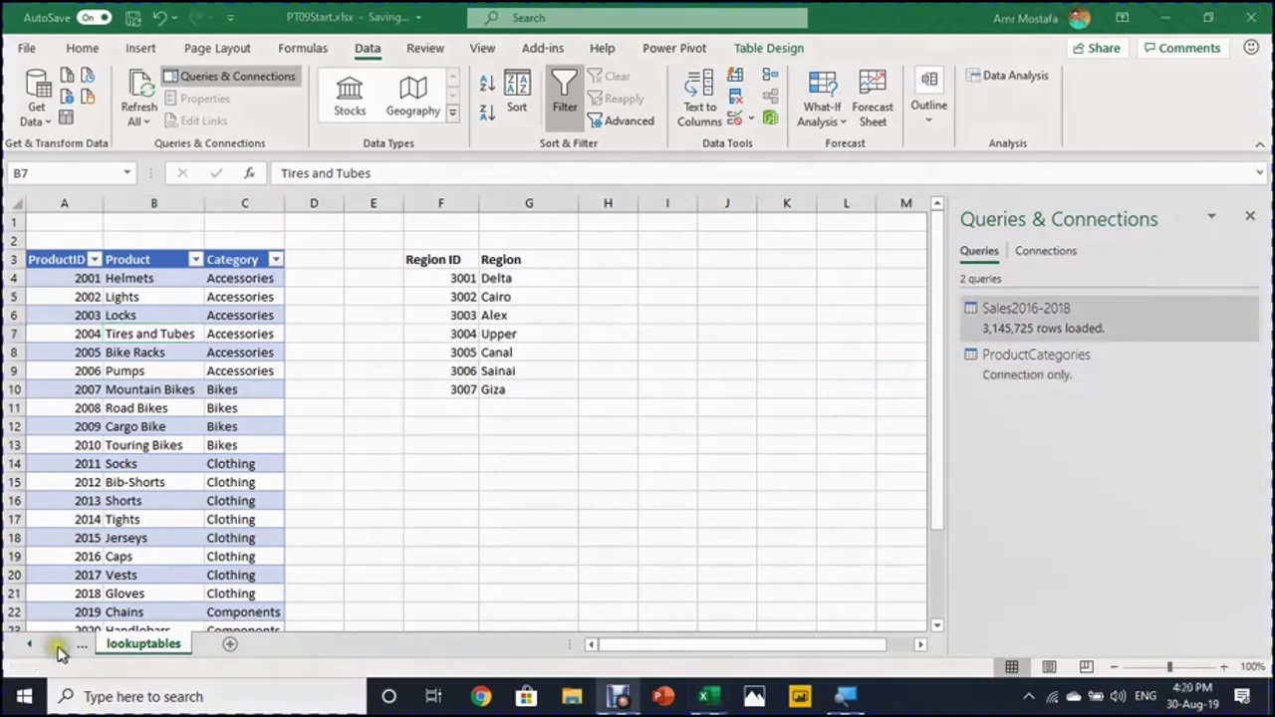
# - Go to the Sold Quantity Report sheet's pivot and close the Queries & Connections pane
pyautogui.click(26, 648)
pyautogui.click(26, 648)
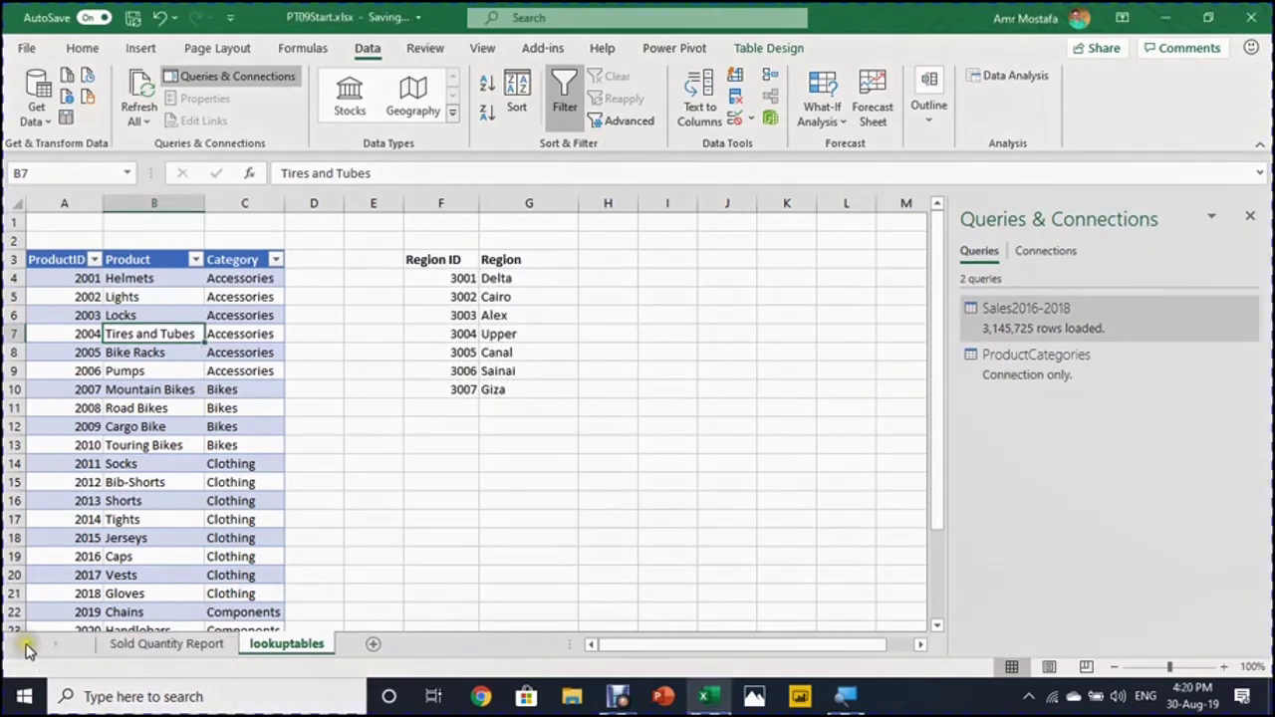
pyautogui.click(155, 646)
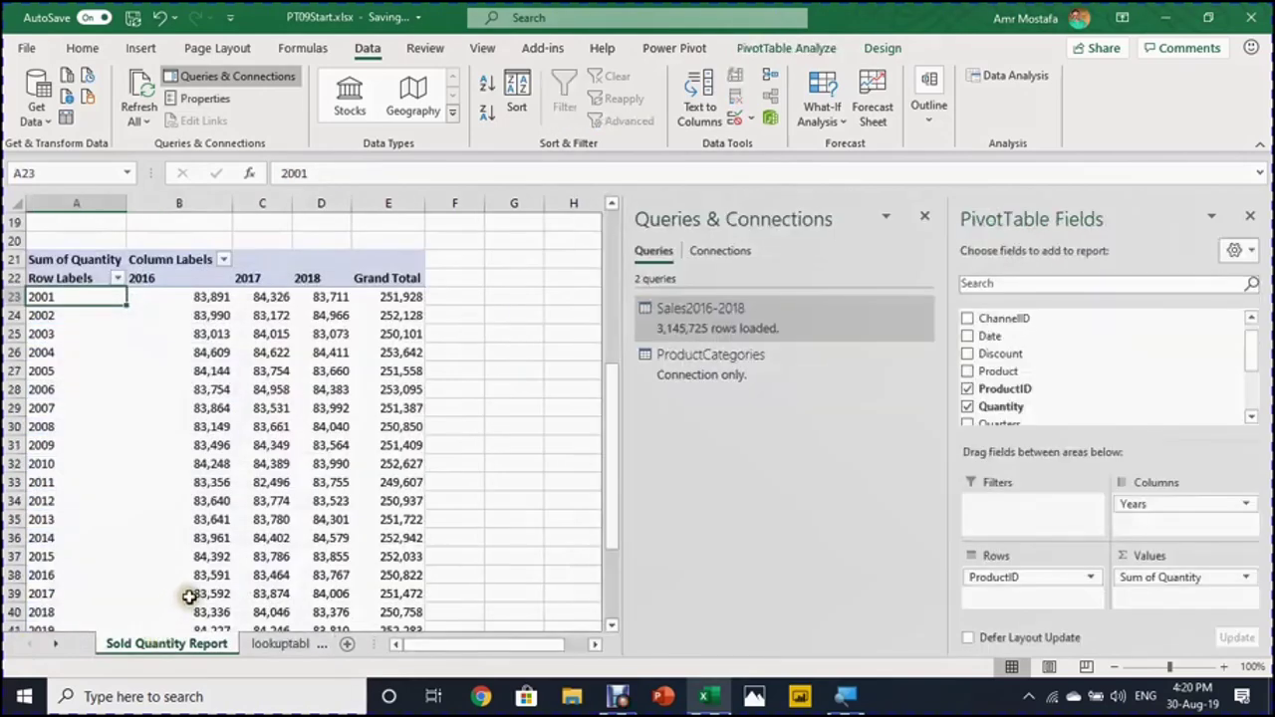
pyautogui.click(269, 368)
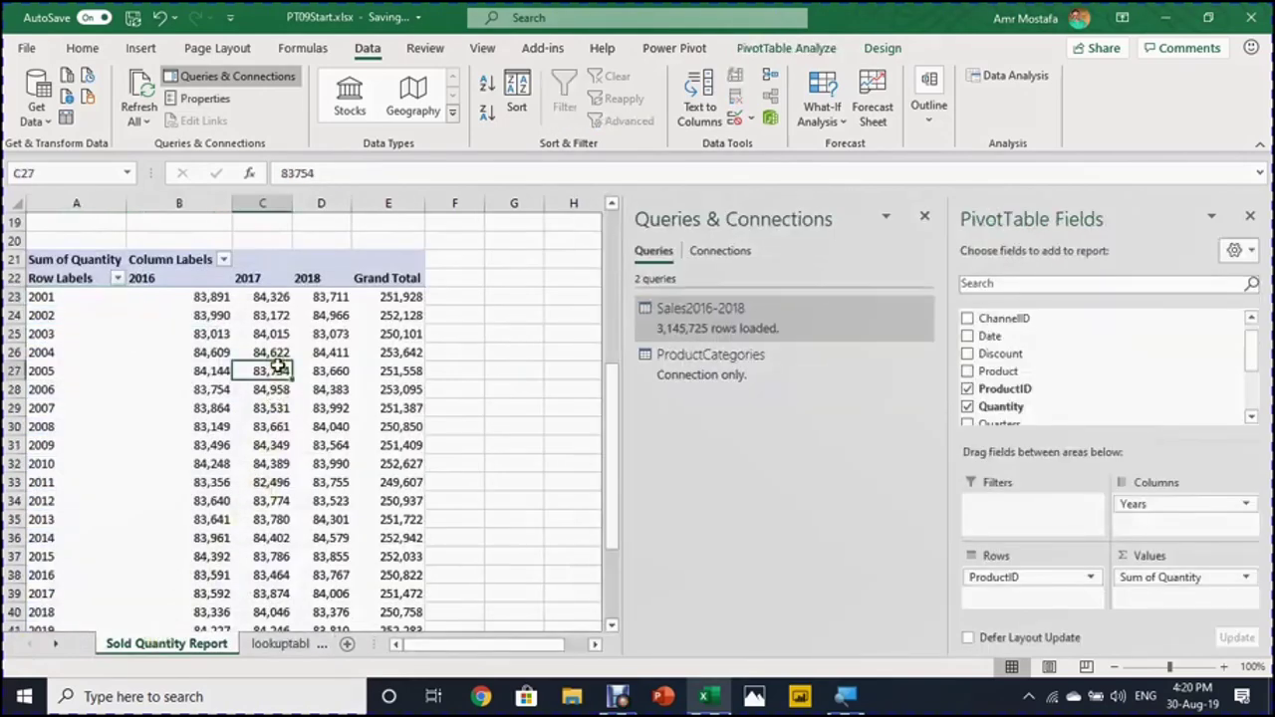
pyautogui.scroll(1, 1094, 380)
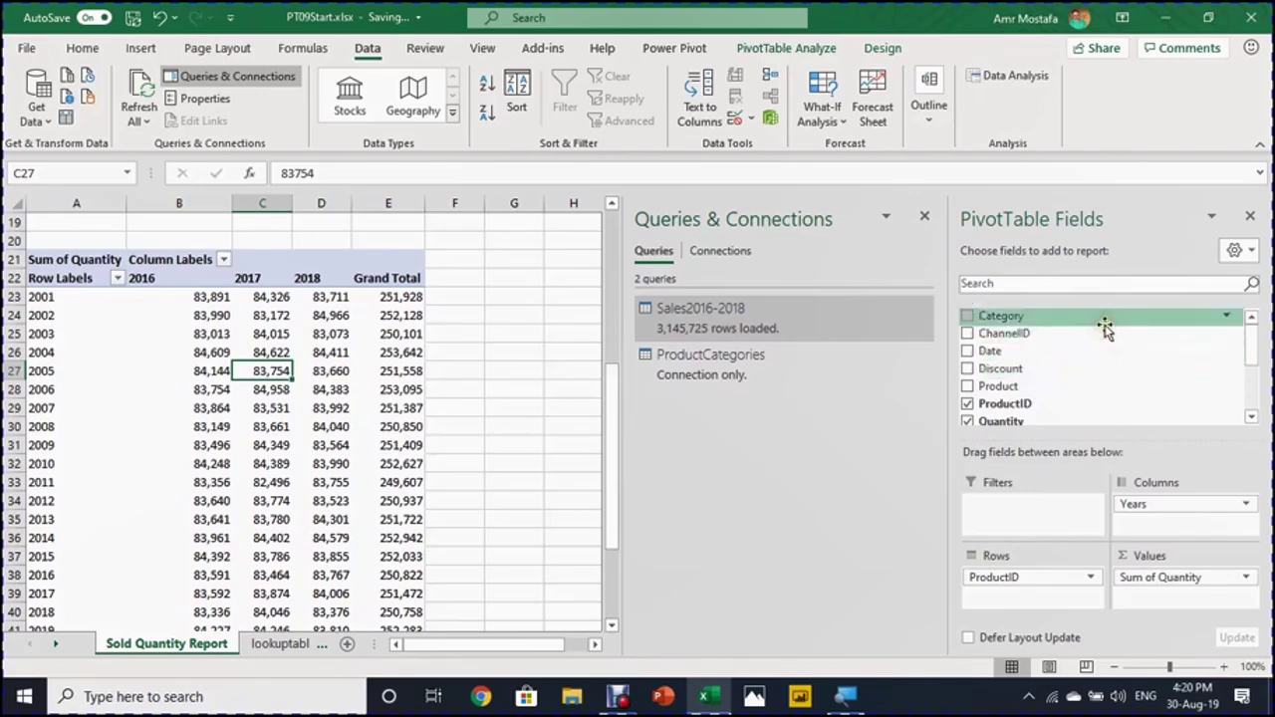
pyautogui.click(237, 76)
# - Replace ProductID with Category in the pivot rows (Bikes 1,006,273, Components 1,762,168, Clothing 2,010,293)
pyautogui.click(76, 334)
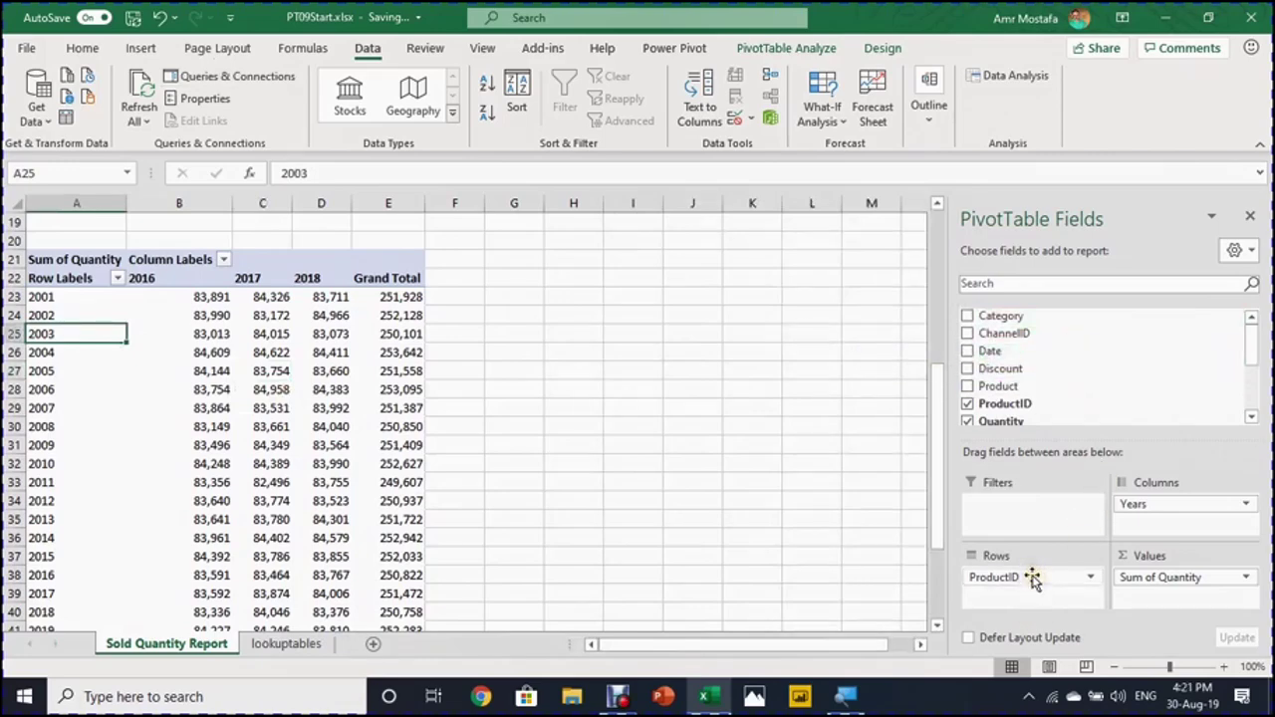
pyautogui.moveTo(1033, 582); pyautogui.dragTo(787, 510)
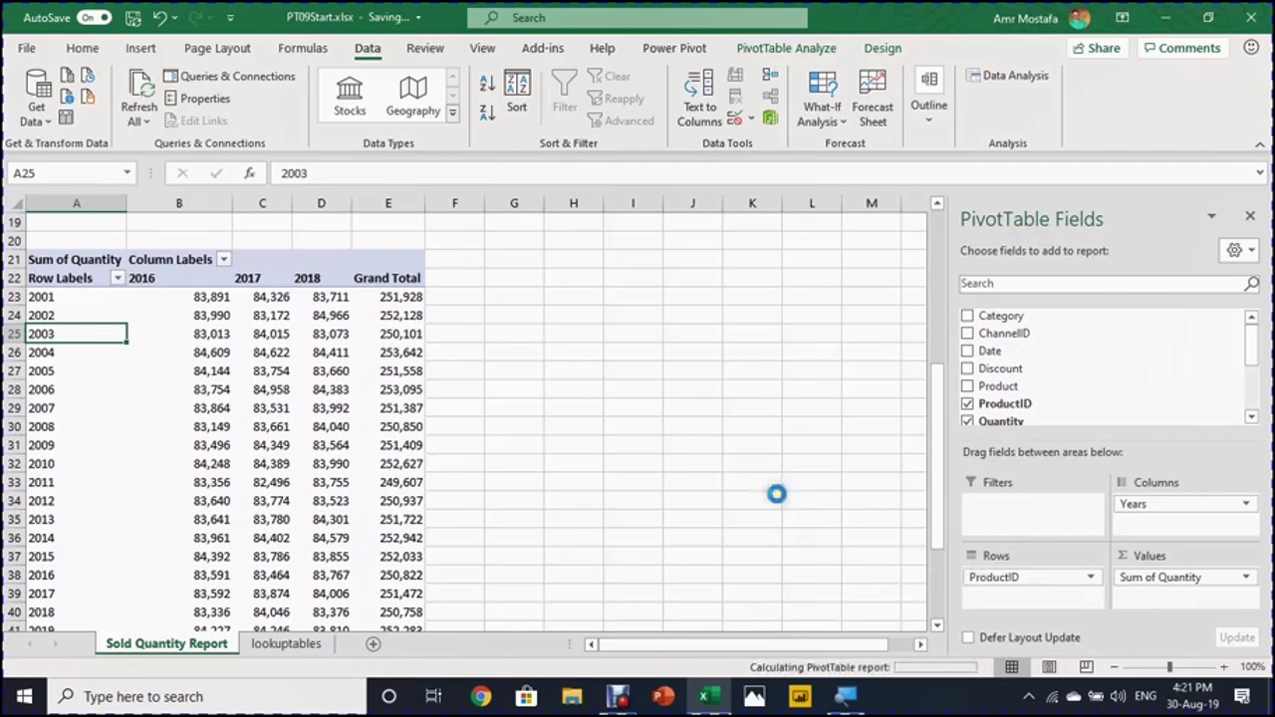
pyautogui.moveTo(1039, 321); pyautogui.dragTo(1030, 578)
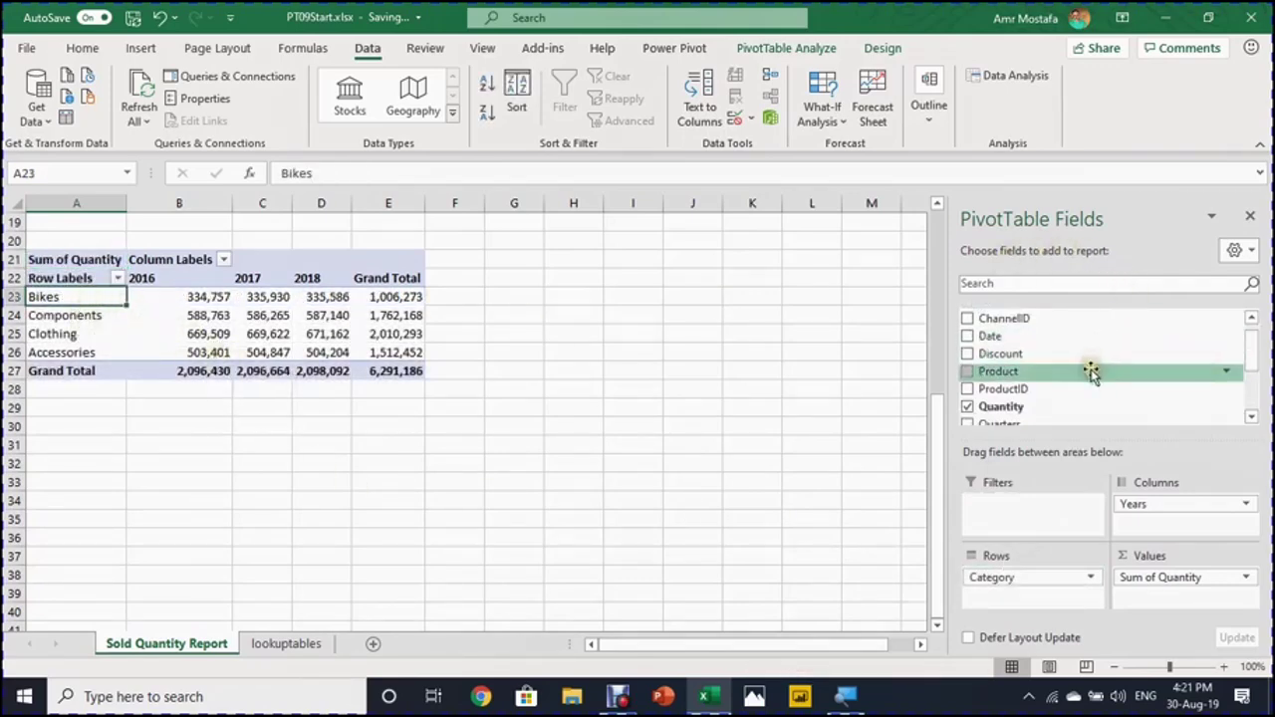
# - Nest Product under Category in the pivot rows, showing items like Cargo Bike 251,409
pyautogui.moveTo(1091, 372); pyautogui.dragTo(1052, 598)
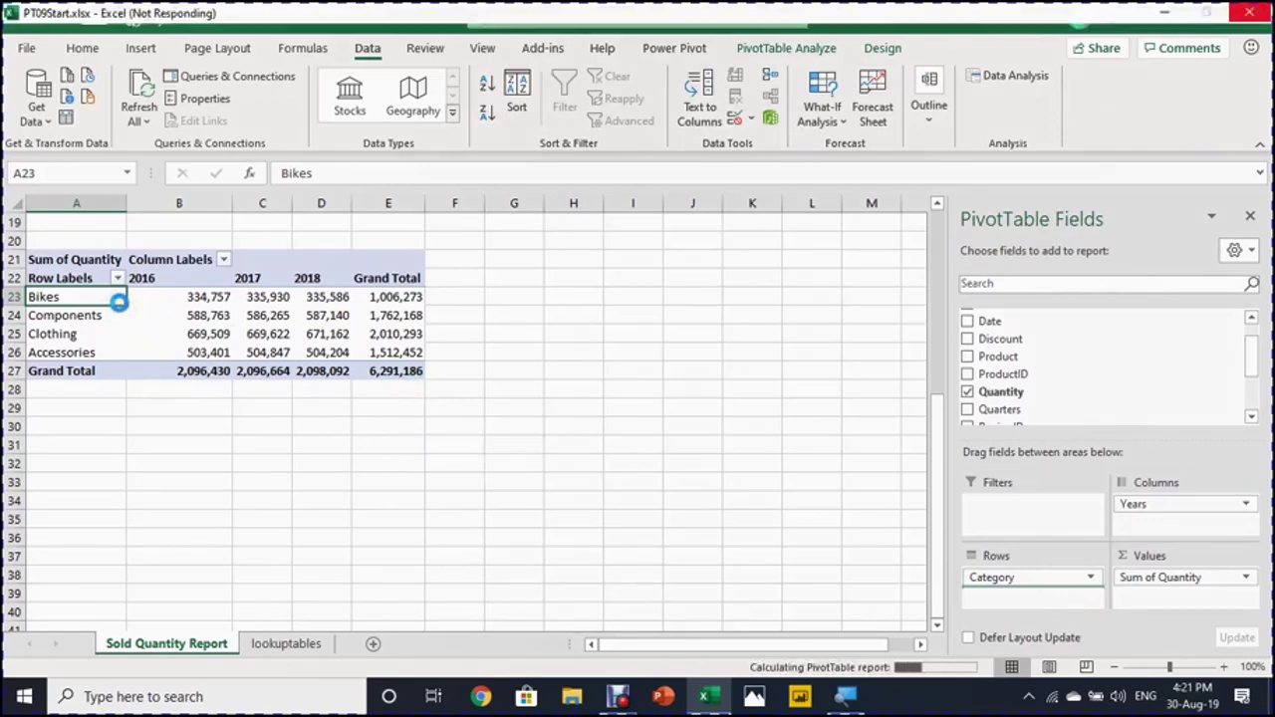
pyautogui.scroll(6, 117, 301)
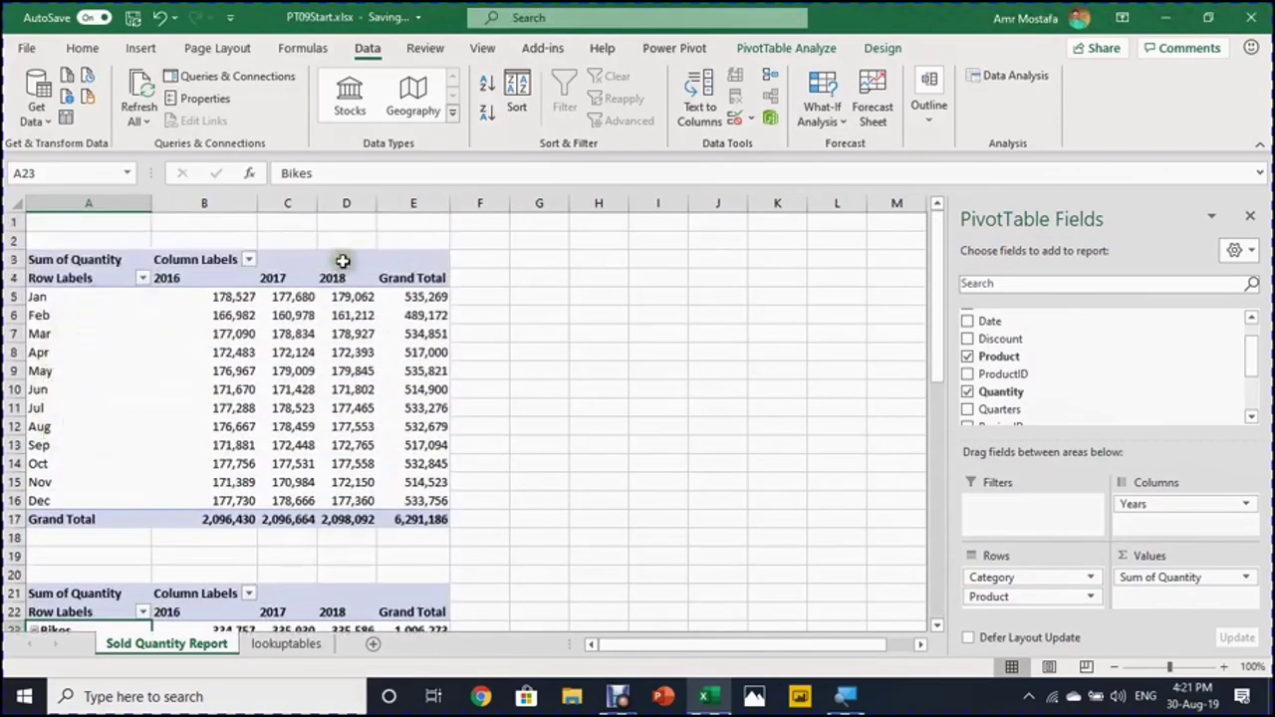
pyautogui.scroll(-6, 236, 361)
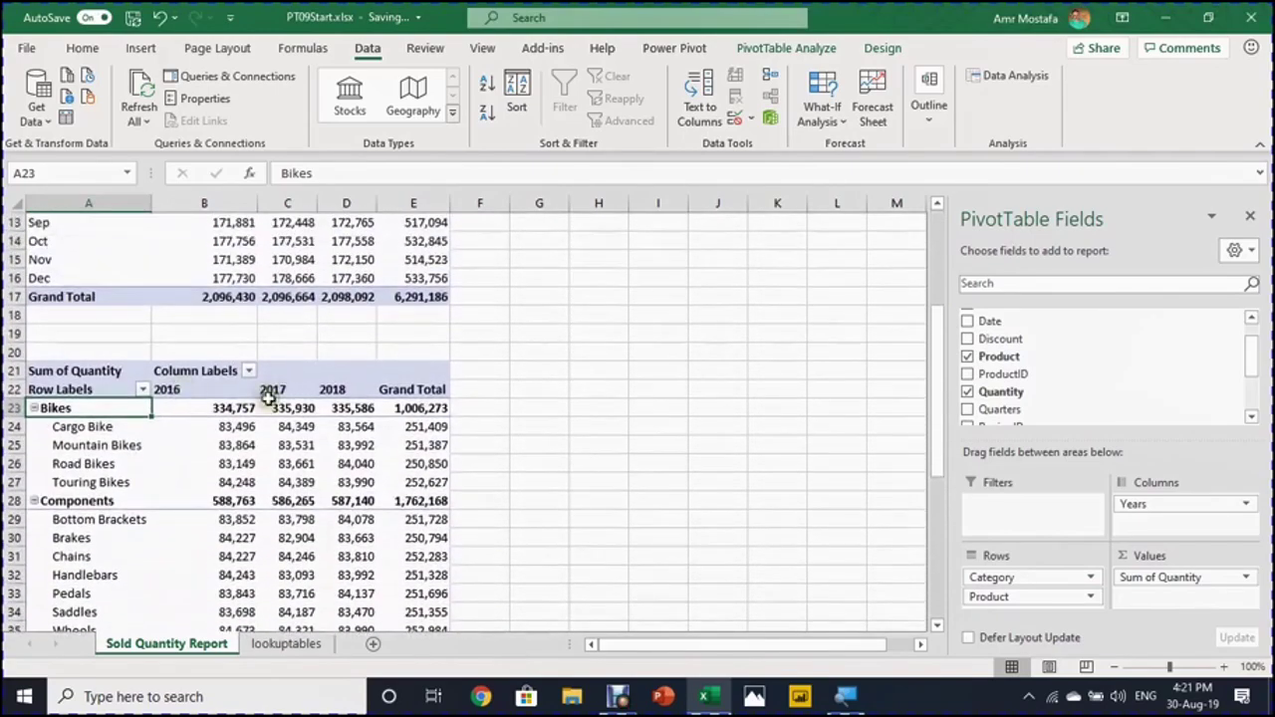
pyautogui.scroll(-5, 121, 482)
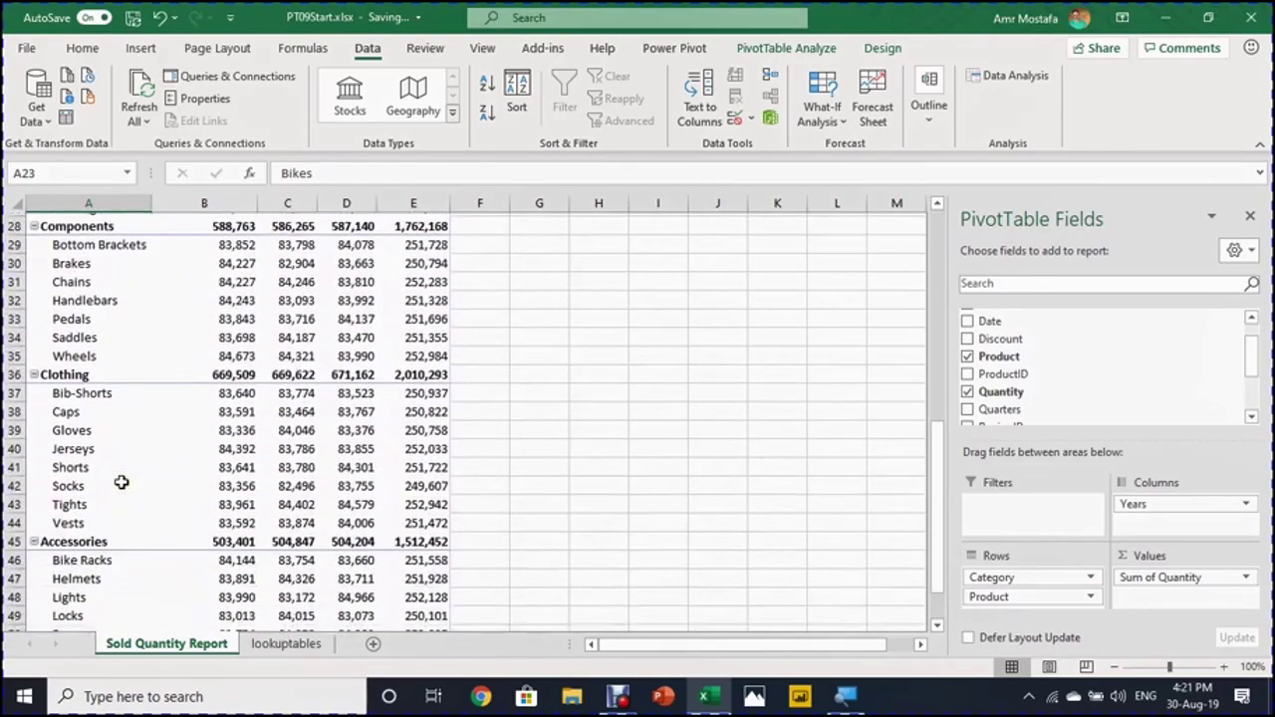
pyautogui.scroll(11, 121, 483)
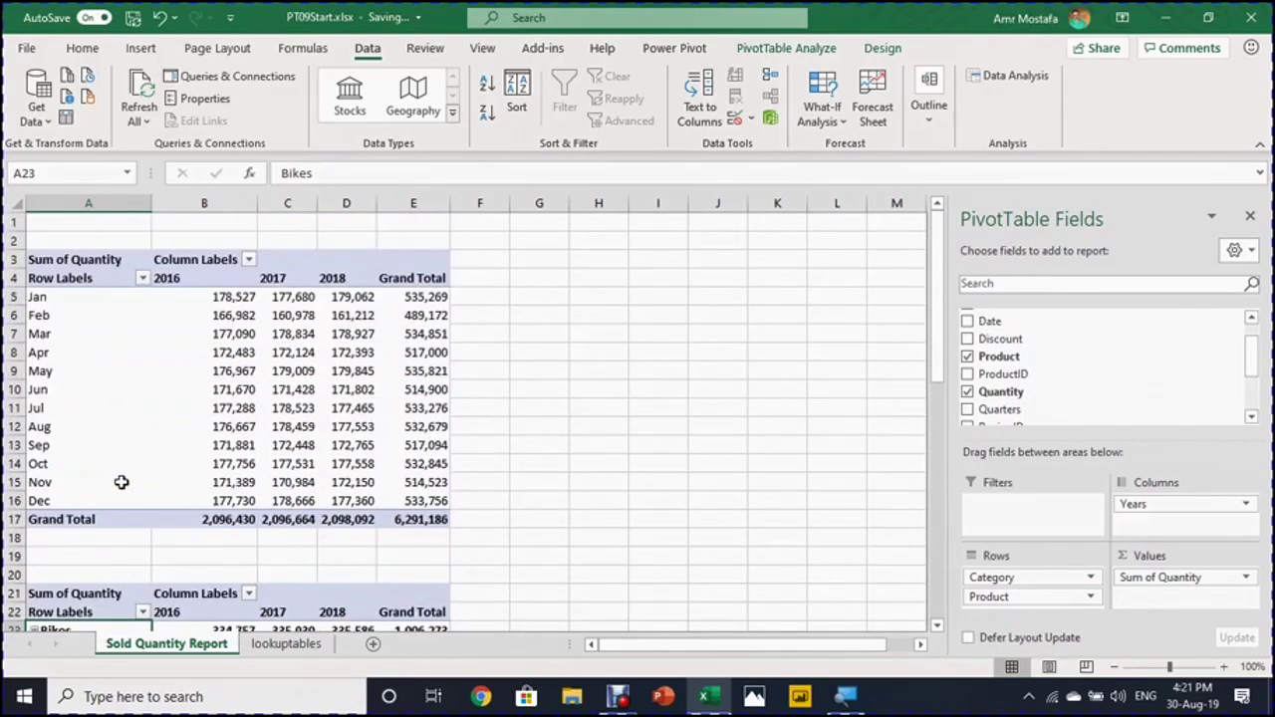